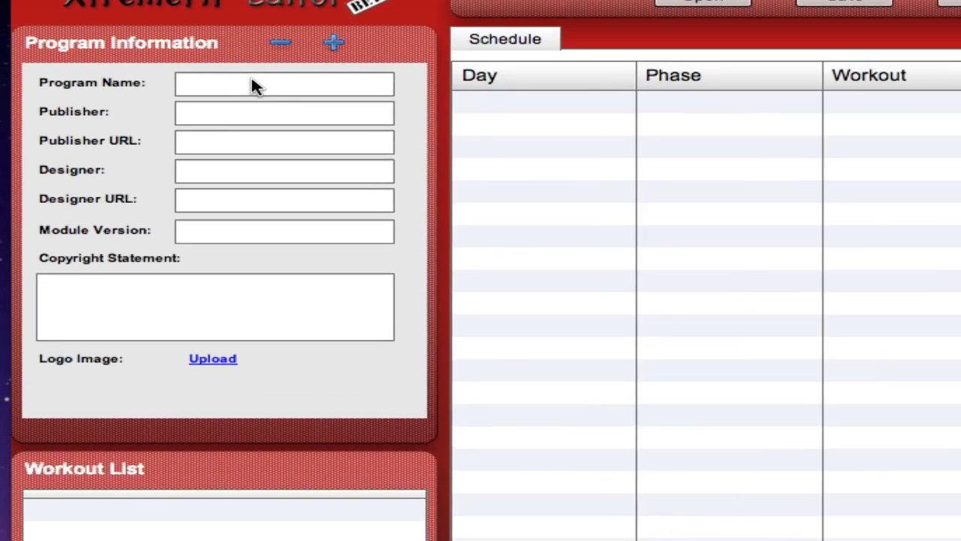
# Step: Enter "Test Program" as the program name and "N/A" as the publisher in the program information
pyautogui.click(160, 91)
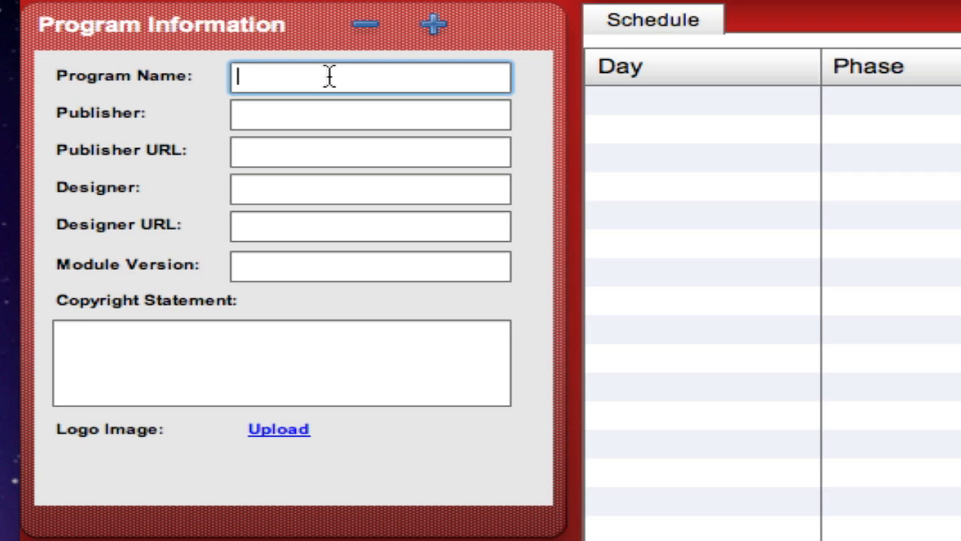
pyautogui.write('Test Pr')
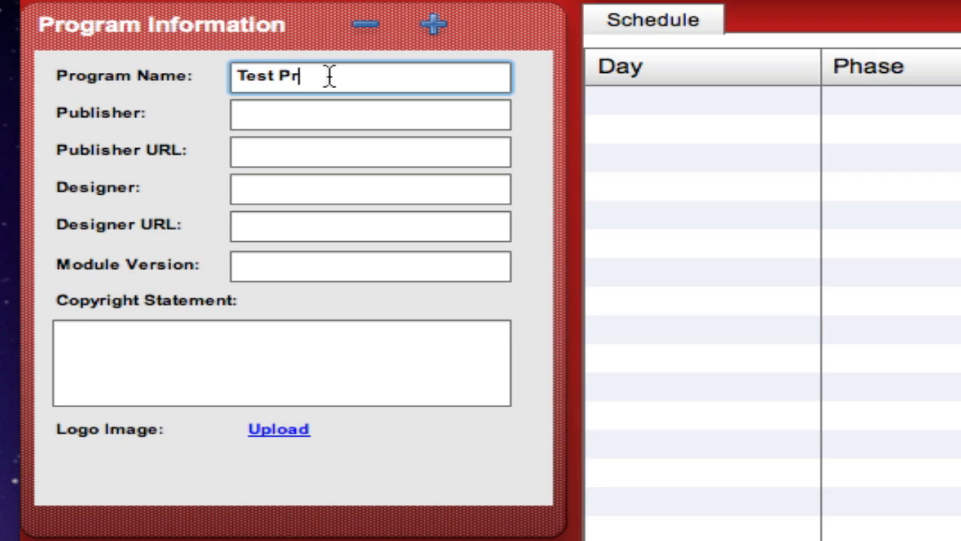
pyautogui.write('ogram')
pyautogui.click(318, 109)
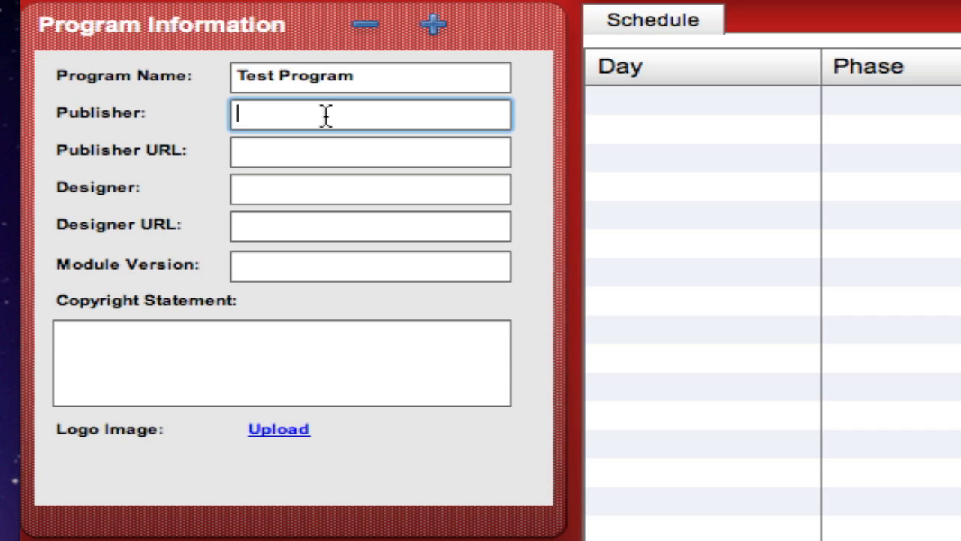
pyautogui.write('N/A')
pyautogui.click(289, 187)
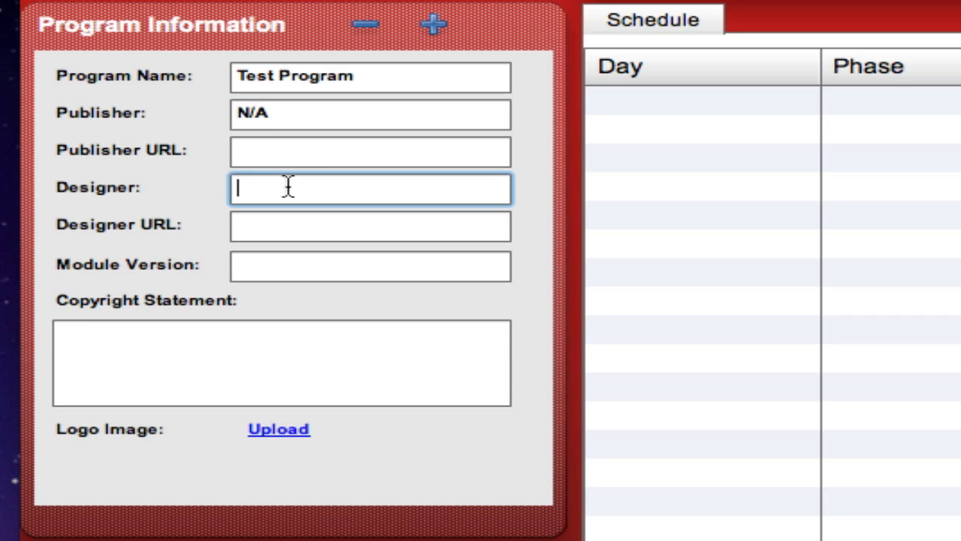
pyautogui.write('Worke')
pyautogui.write('utSoft')
pyautogui.press('Tab')
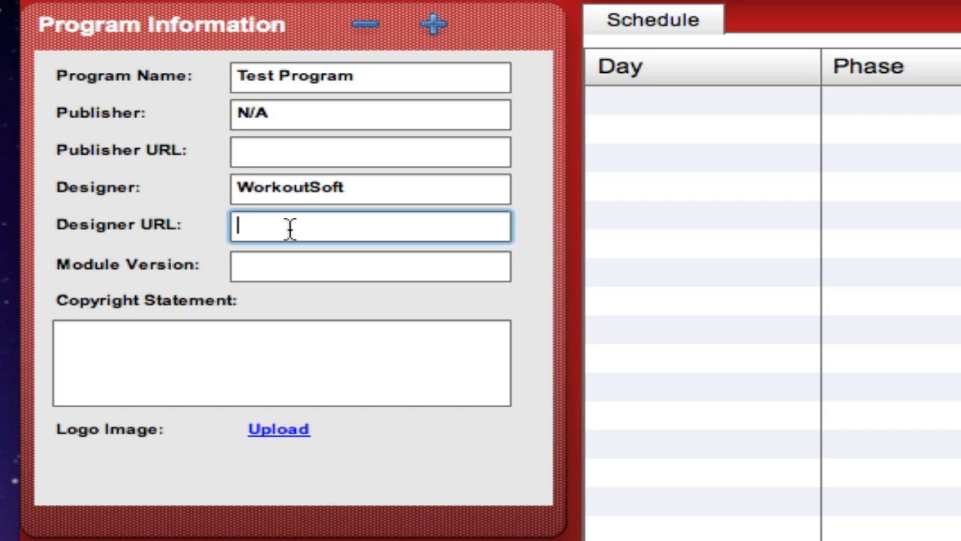
pyautogui.write('http://workoutsoft.')
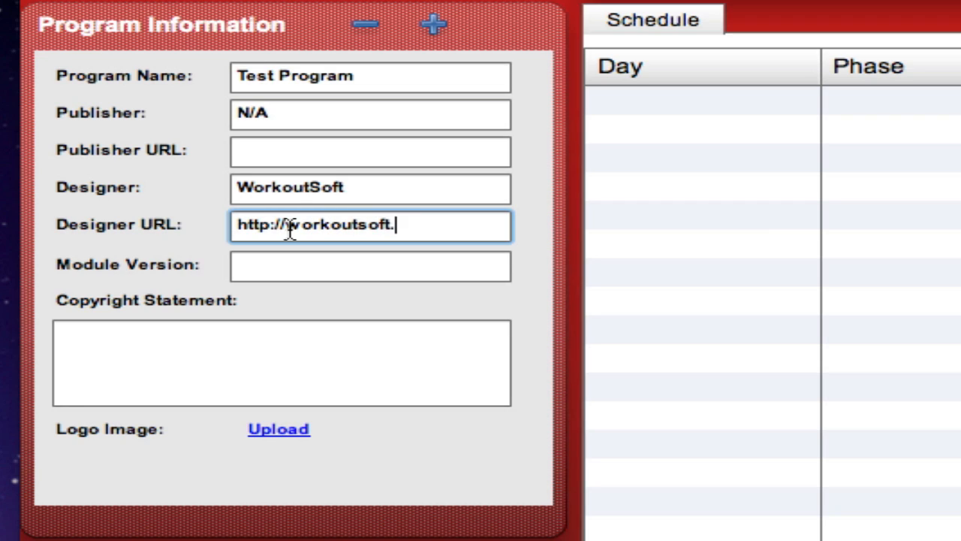
pyautogui.write('com')
# Step: Set the module version to 1.0 and enter "This is a test" as the copyright statement
pyautogui.click(280, 267)
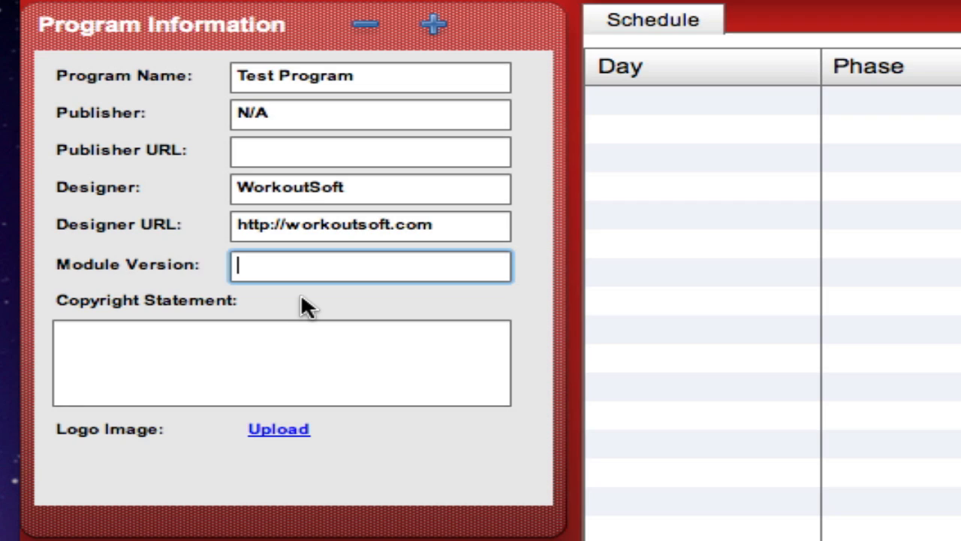
pyautogui.write('1.0')
pyautogui.click(286, 348)
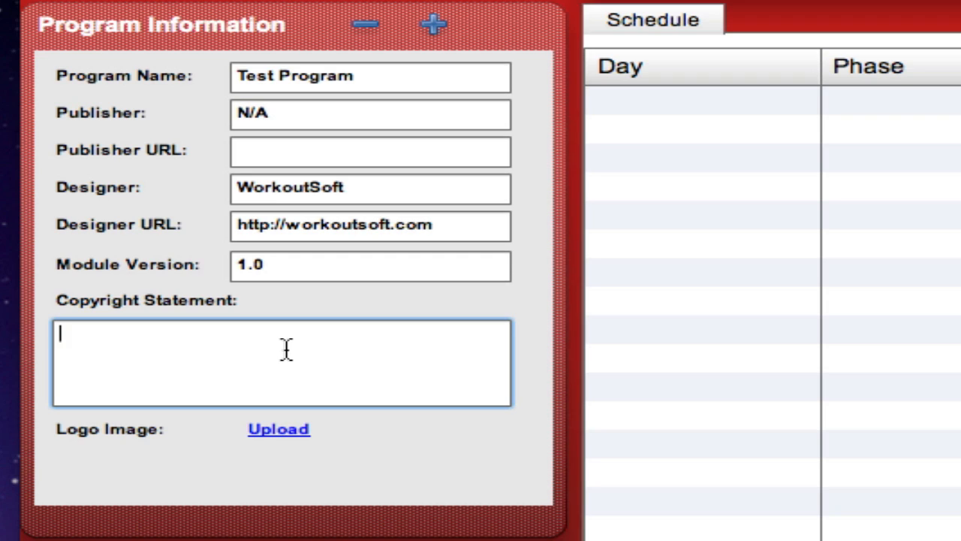
pyautogui.write('This is a test')
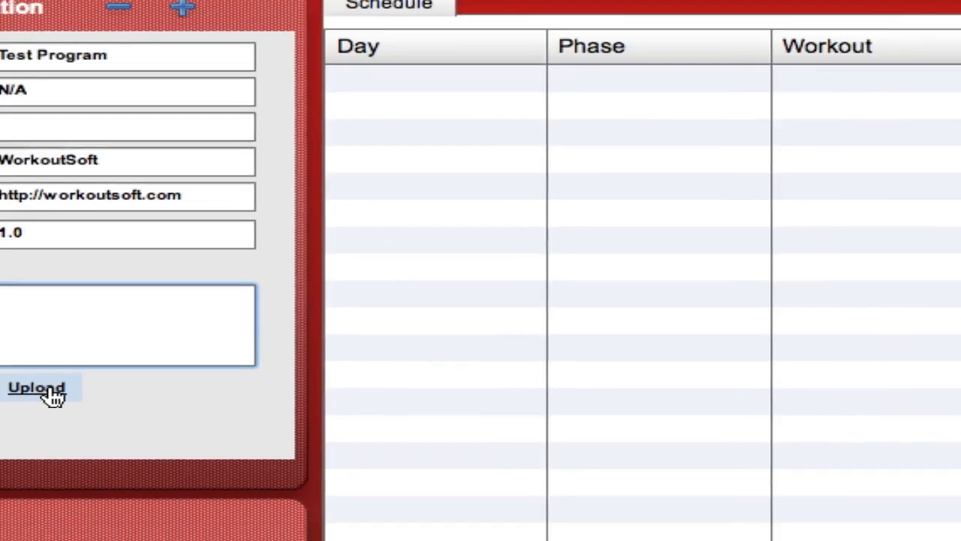
# Step: Upload the Module_L...plate.png file from the Desktop as the program's logo image
pyautogui.click(294, 435)
pyautogui.click(163, 279)
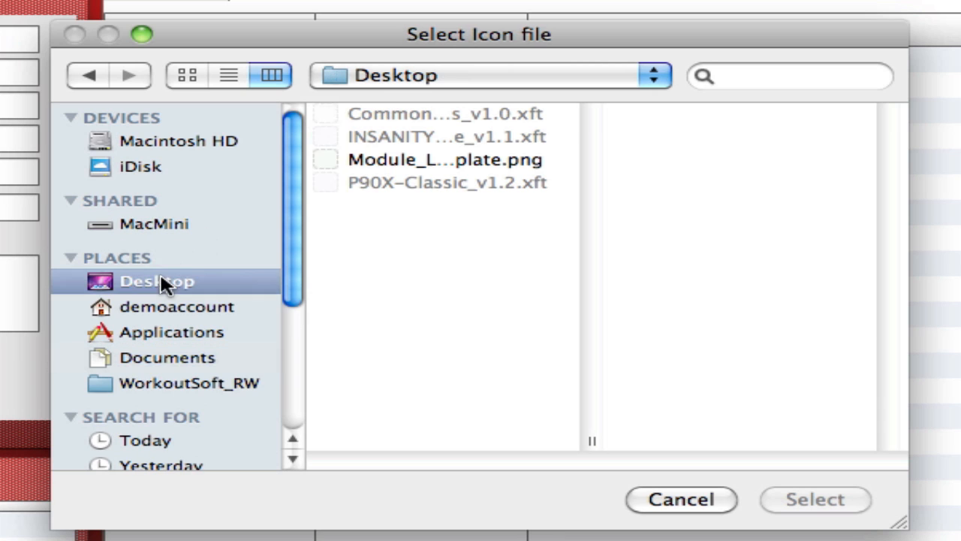
pyautogui.click(488, 167)
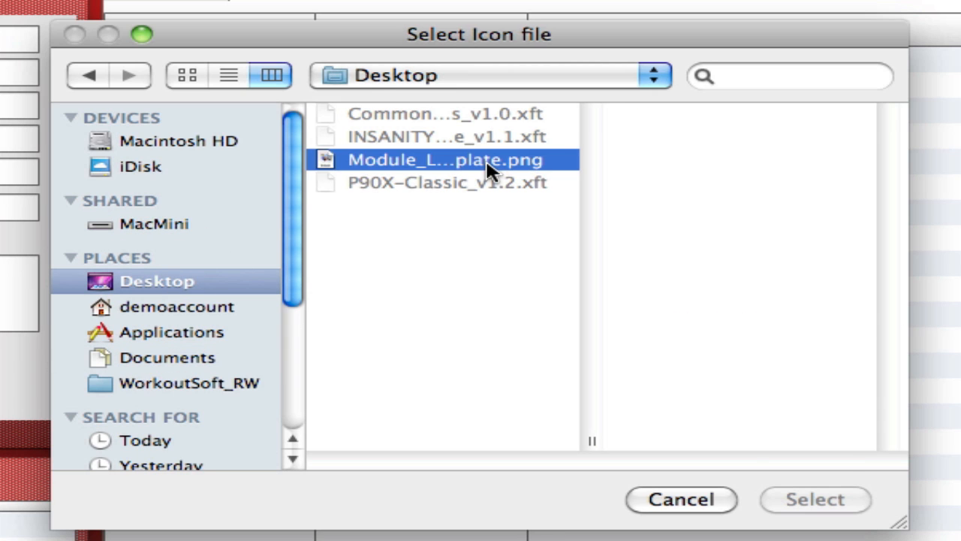
pyautogui.click(815, 499)
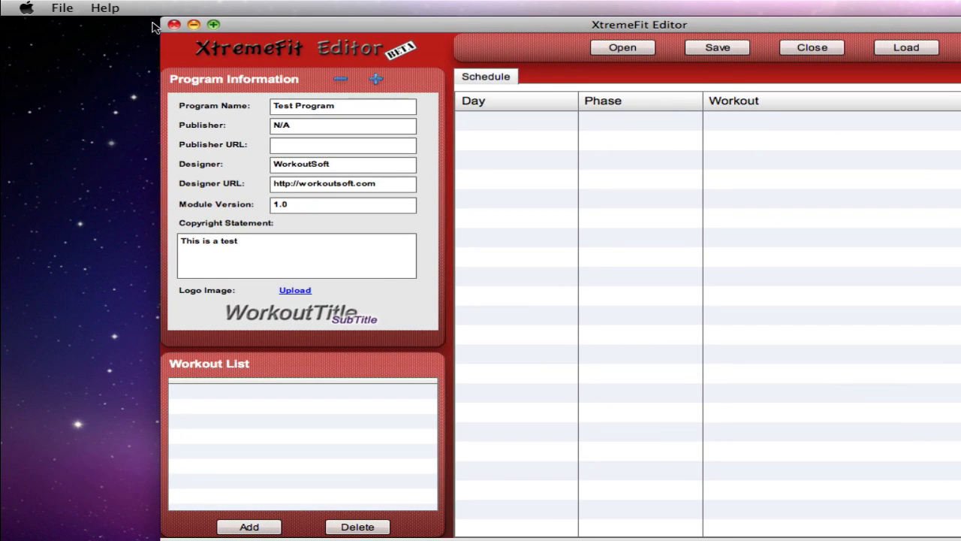
# Step: Try to save the program to the Desktop as Test1.xft
pyautogui.click(62, 8)
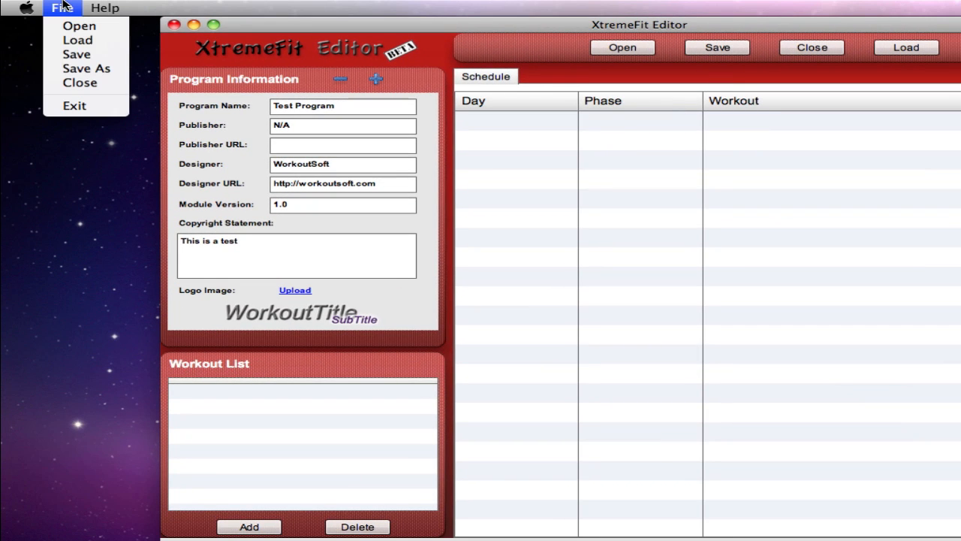
pyautogui.click(77, 67)
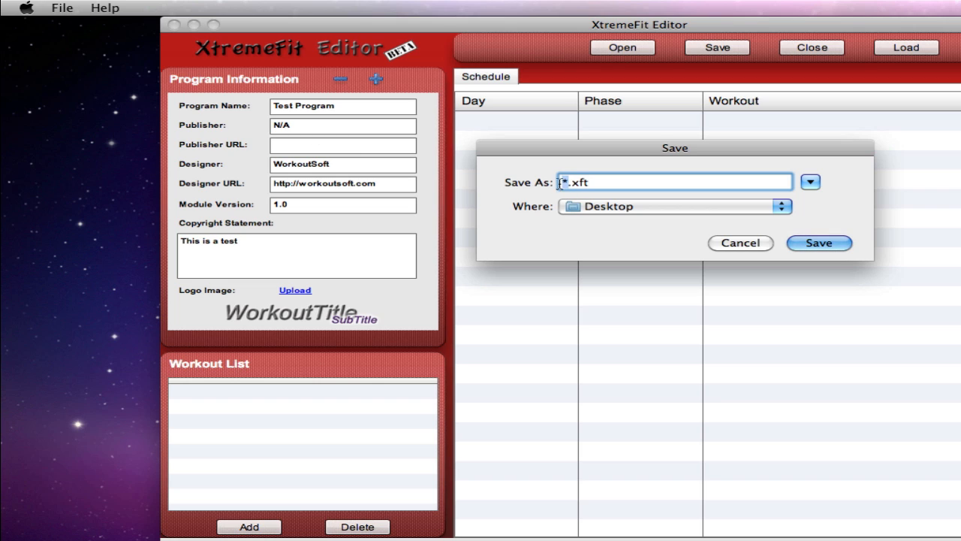
pyautogui.press('BackSpace')
pyautogui.write('Test1')
pyautogui.click(819, 243)
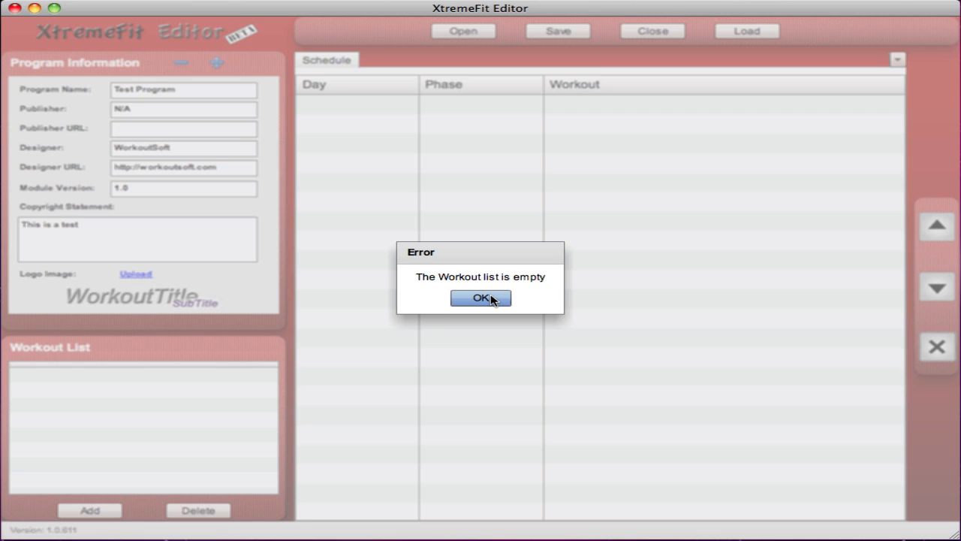
pyautogui.click(650, 315)
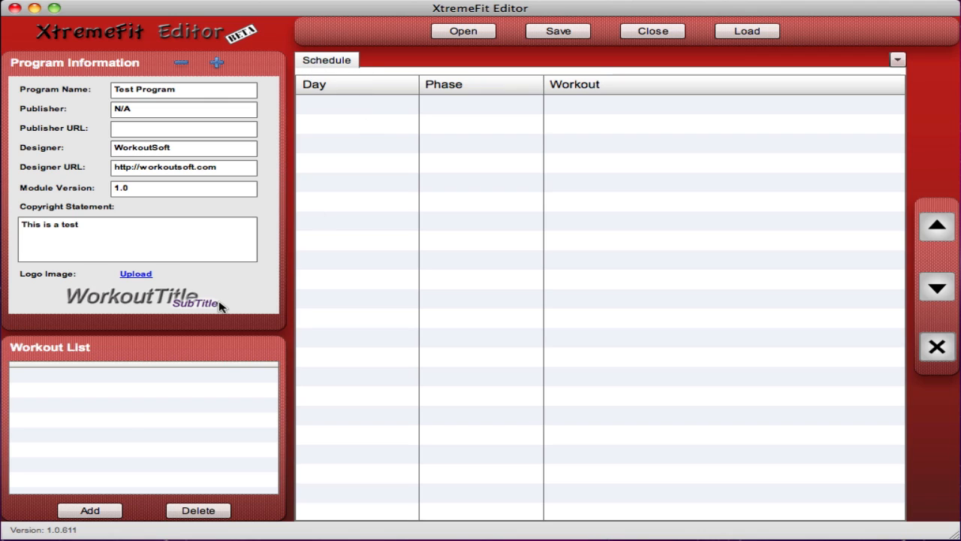
# Step: Create a Routine-Based workout named "Chest & Shoulders" in the workout list and close the creation dialog
pyautogui.click(90, 510)
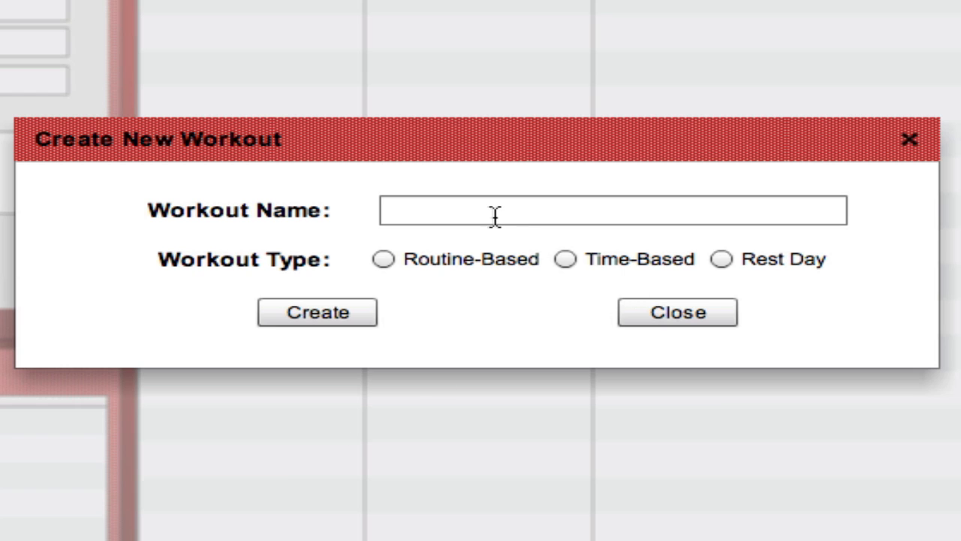
pyautogui.click(495, 215)
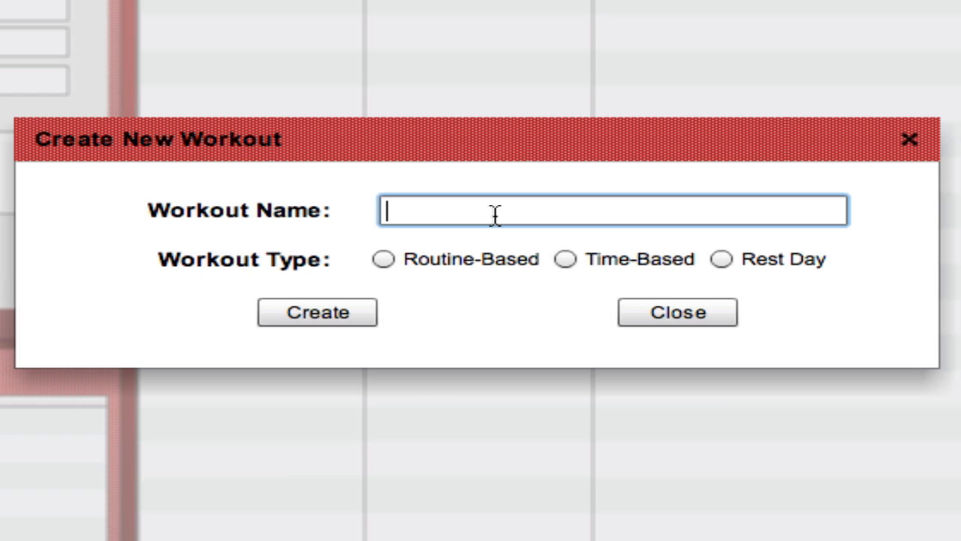
pyautogui.write('Chest ')
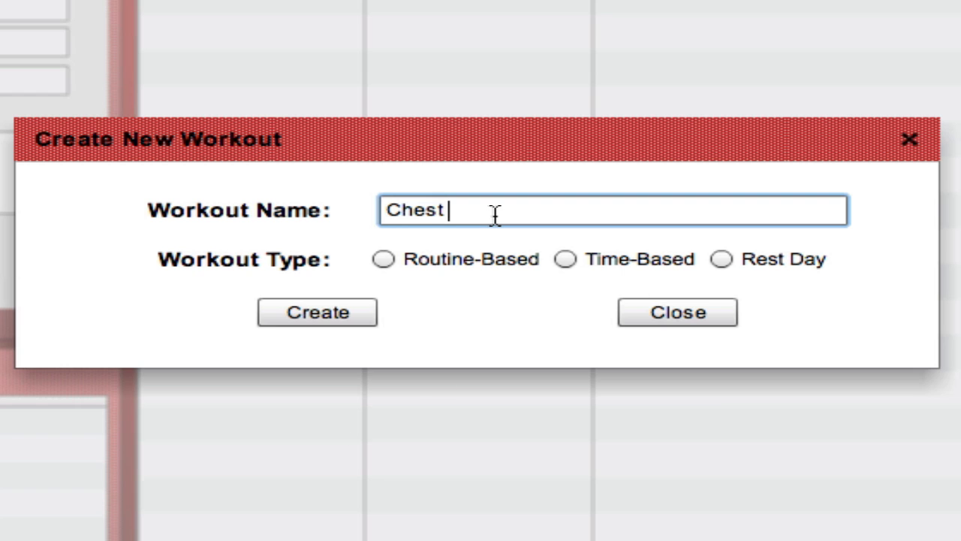
pyautogui.write('& Should')
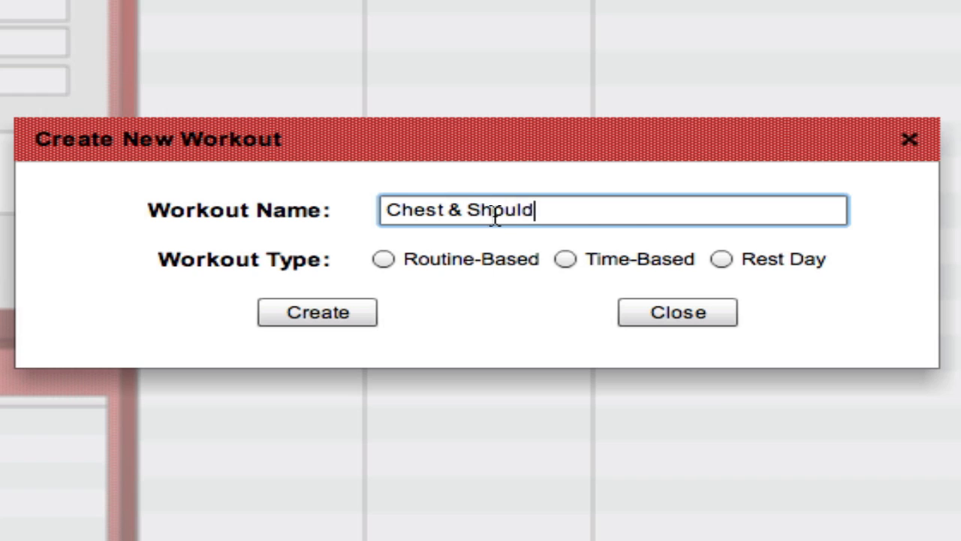
pyautogui.write('ers')
pyautogui.click(476, 272)
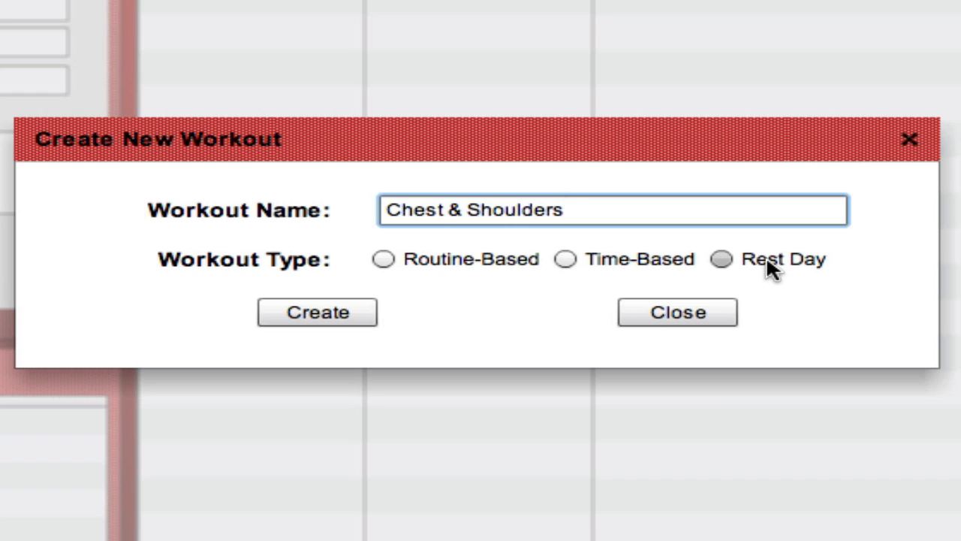
pyautogui.click(383, 259)
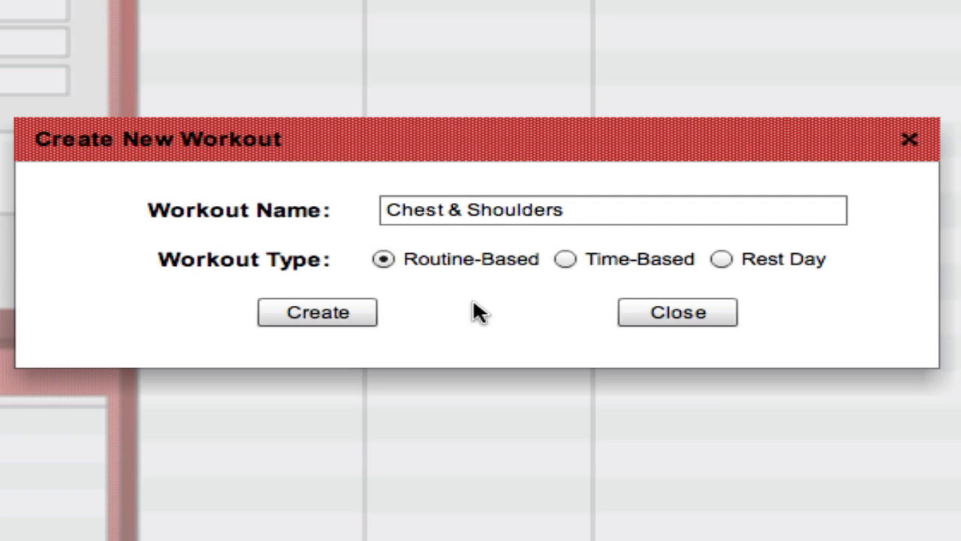
pyautogui.click(318, 311)
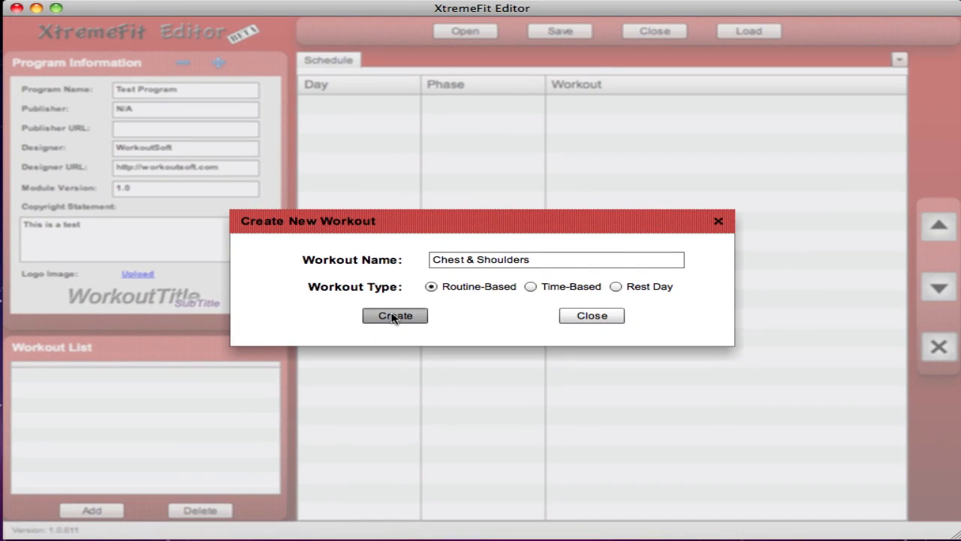
pyautogui.click(592, 316)
# Step: Open the Chest & Shoulders workout from the workout list for editing
pyautogui.click(98, 381)
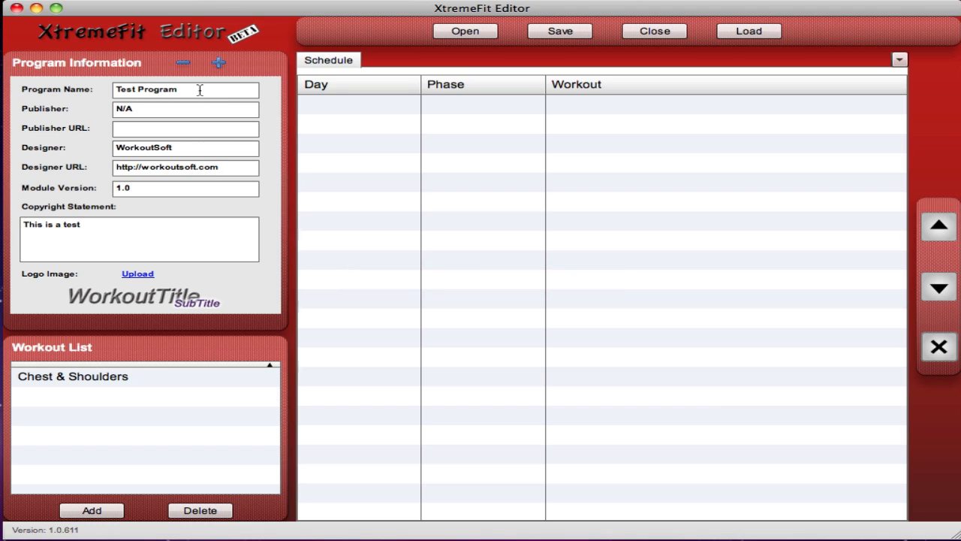
pyautogui.doubleClick(158, 88)
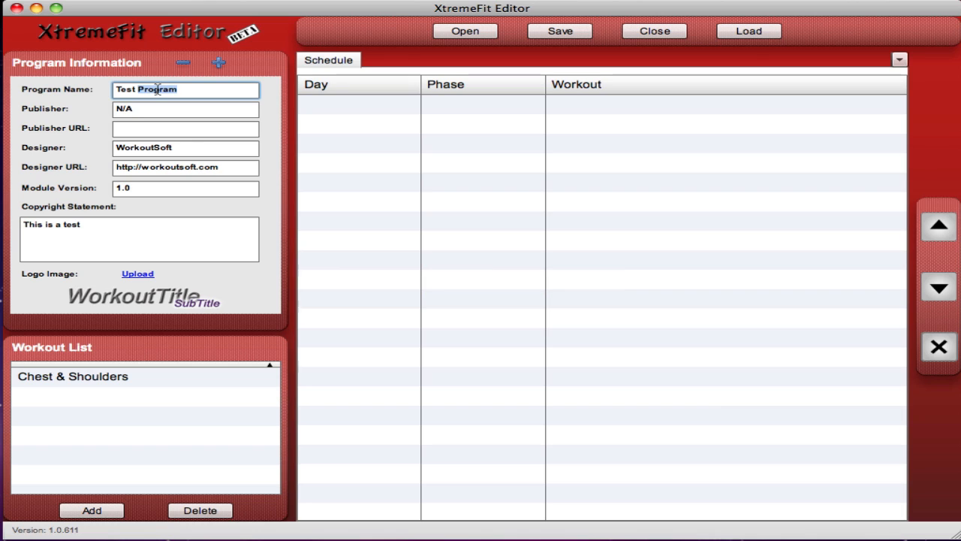
pyautogui.doubleClick(87, 379)
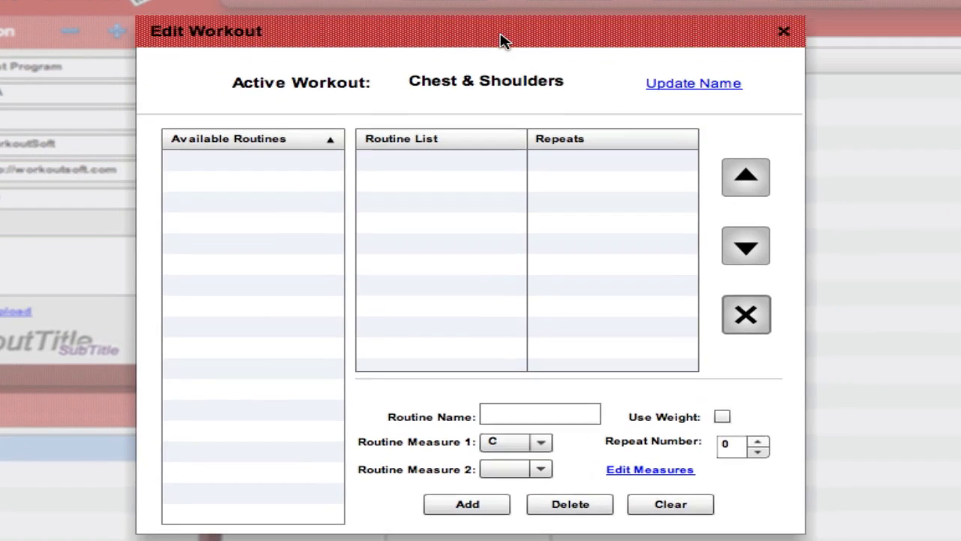
pyautogui.moveTo(503, 41); pyautogui.dragTo(500, 36)
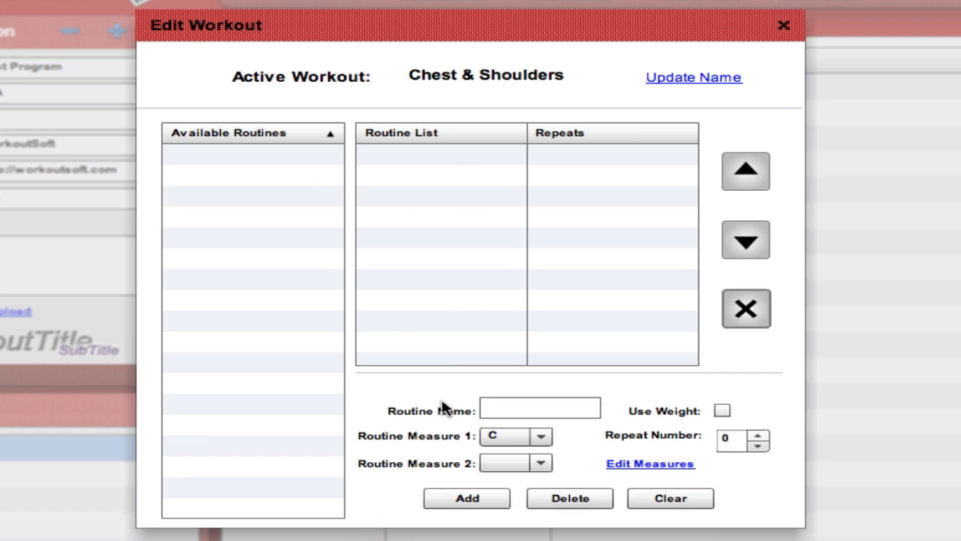
# Step: Enter "Pull-Ups" as the routine name for the Chest & Shoulders workout
pyautogui.click(514, 409)
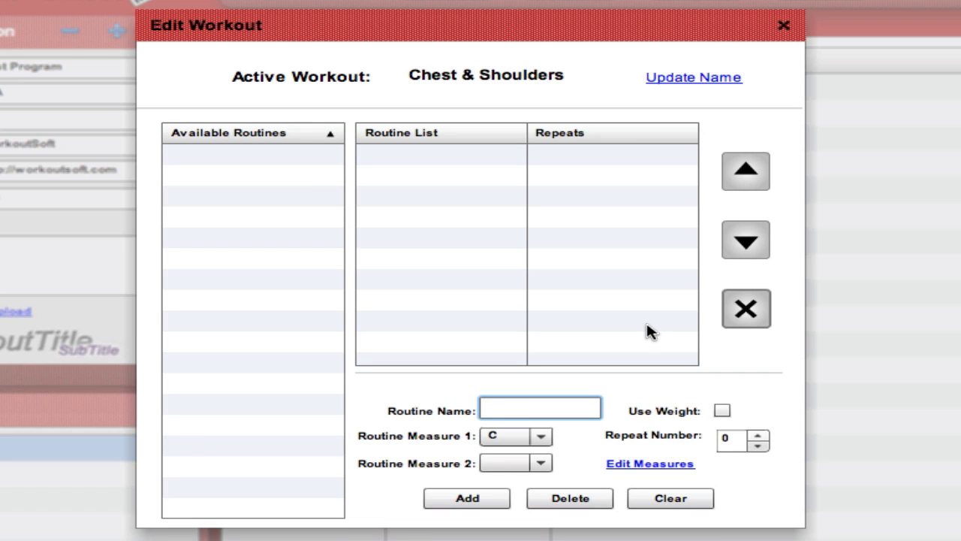
pyautogui.write('Pull-Ups')
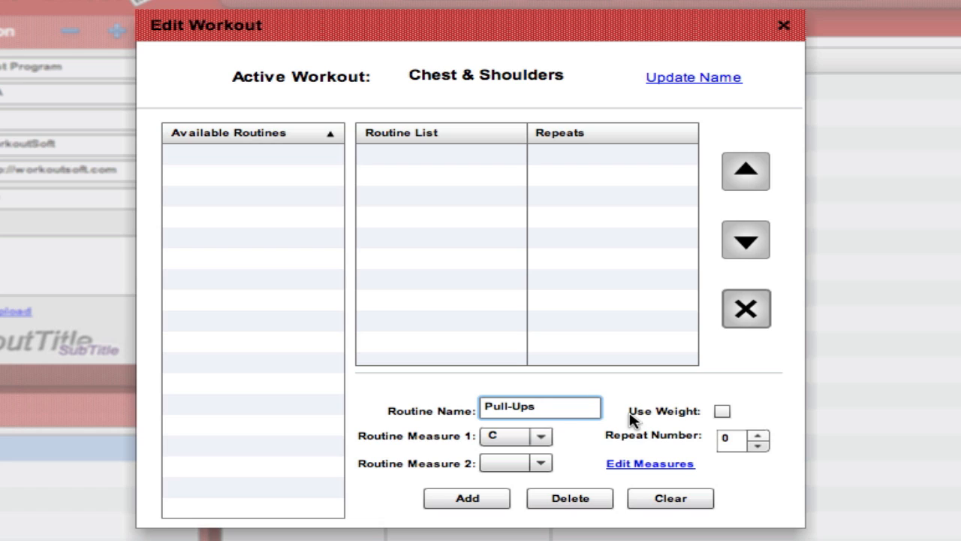
# Step: Choose C as Routine Measure 1 and NC as Routine Measure 2 for the Pull-Ups routine
pyautogui.click(541, 437)
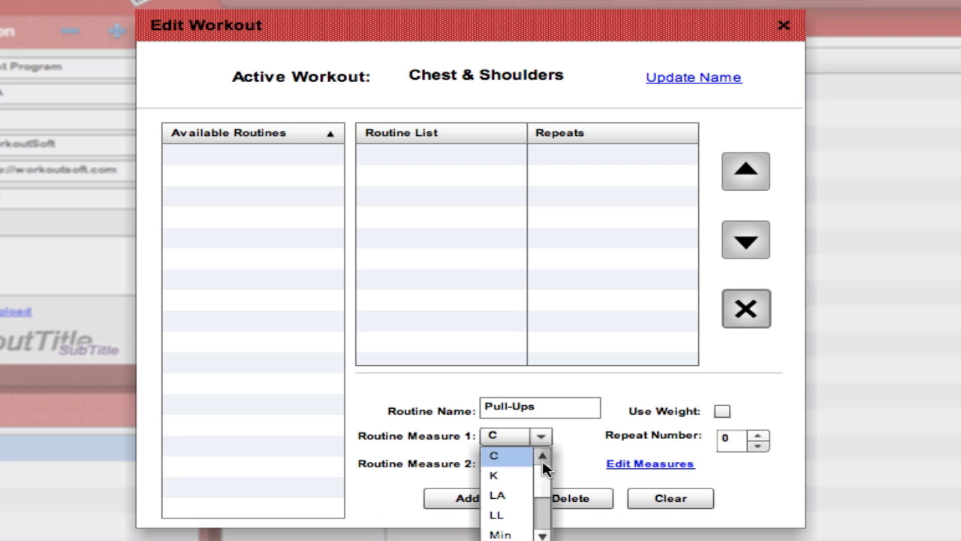
pyautogui.scroll(-4, 543, 479)
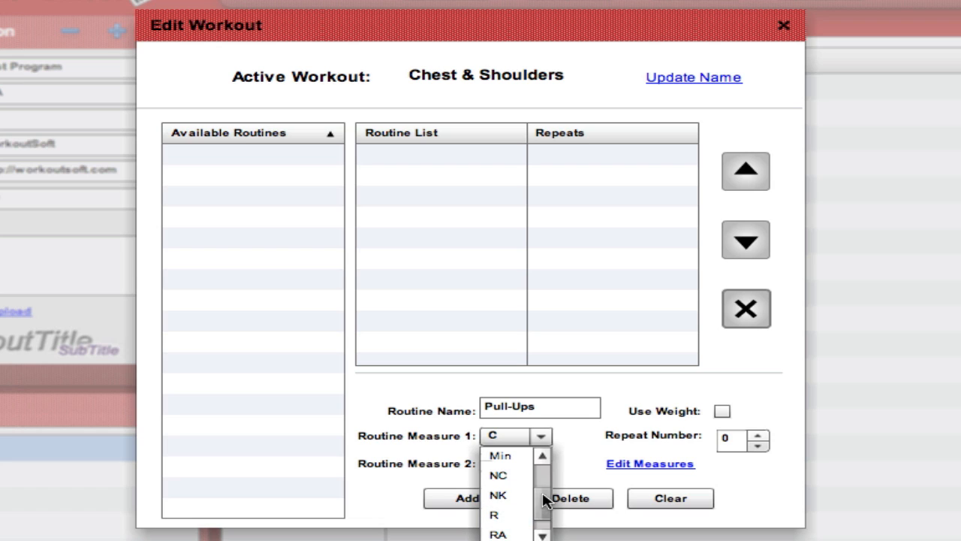
pyautogui.scroll(4, 544, 460)
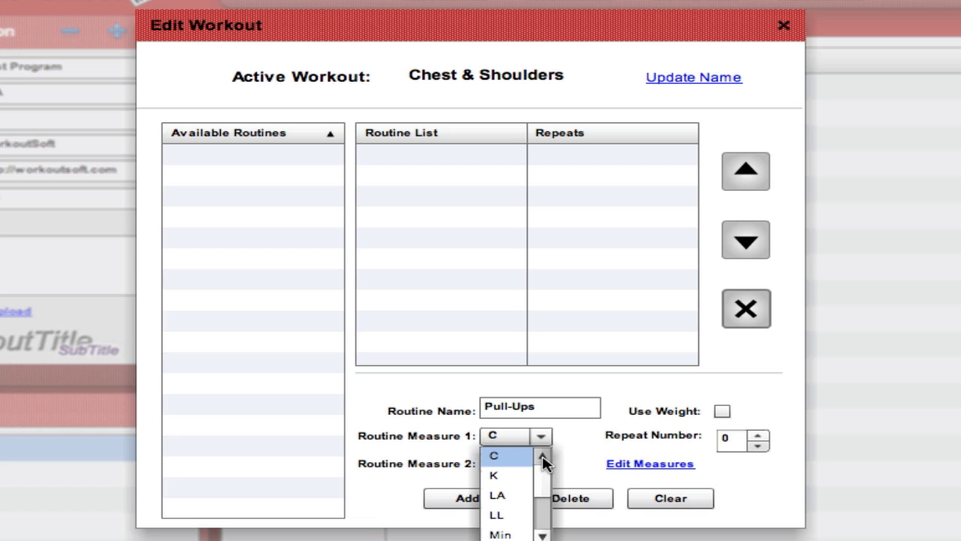
pyautogui.click(506, 458)
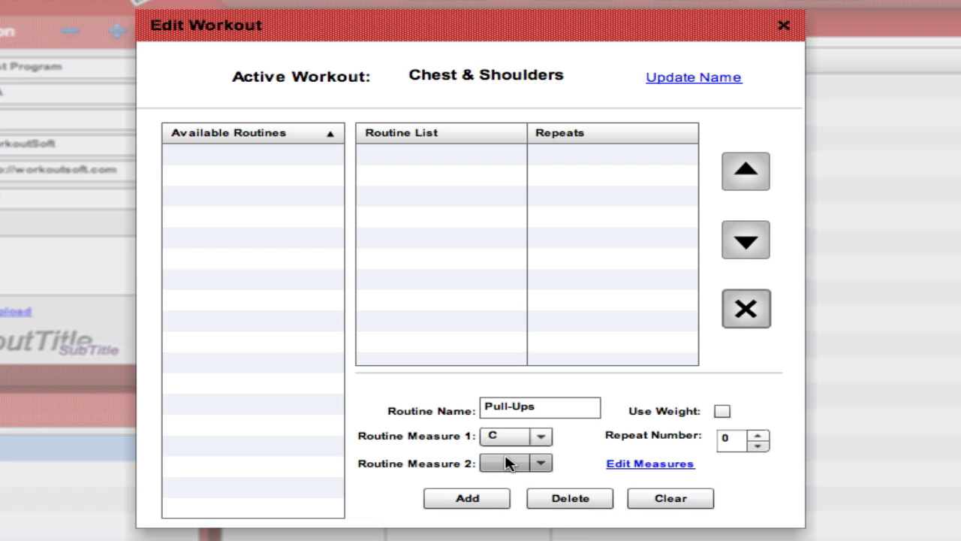
pyautogui.click(542, 464)
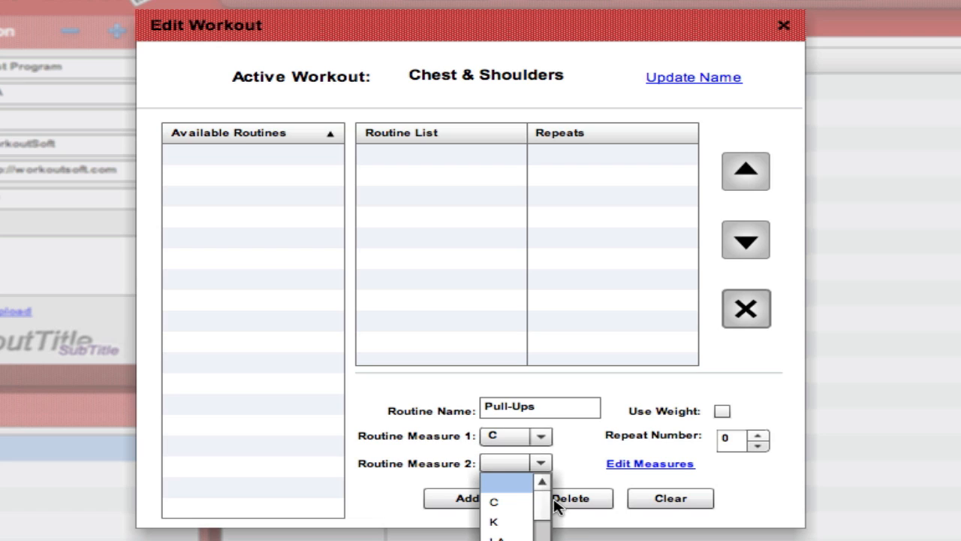
pyautogui.moveTo(540, 500); pyautogui.dragTo(540, 533)
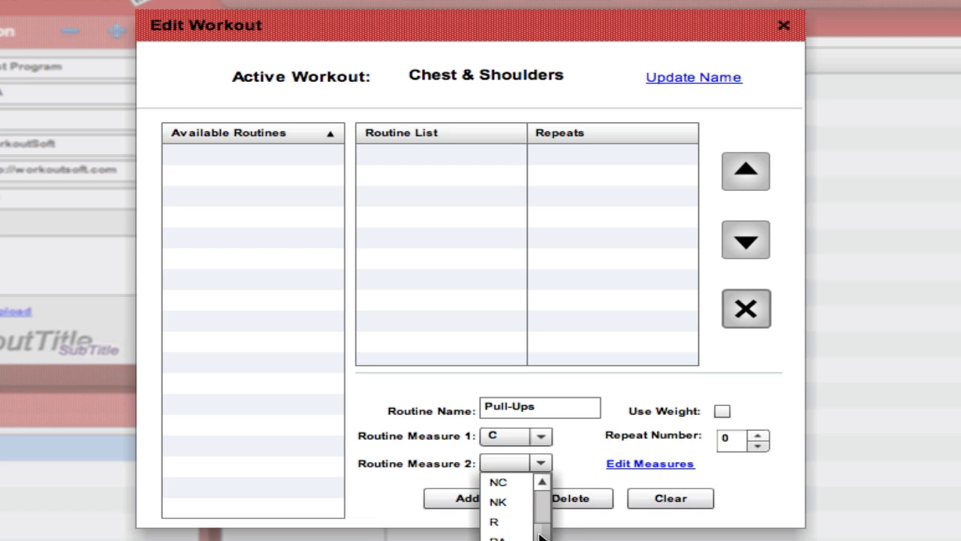
pyautogui.click(507, 483)
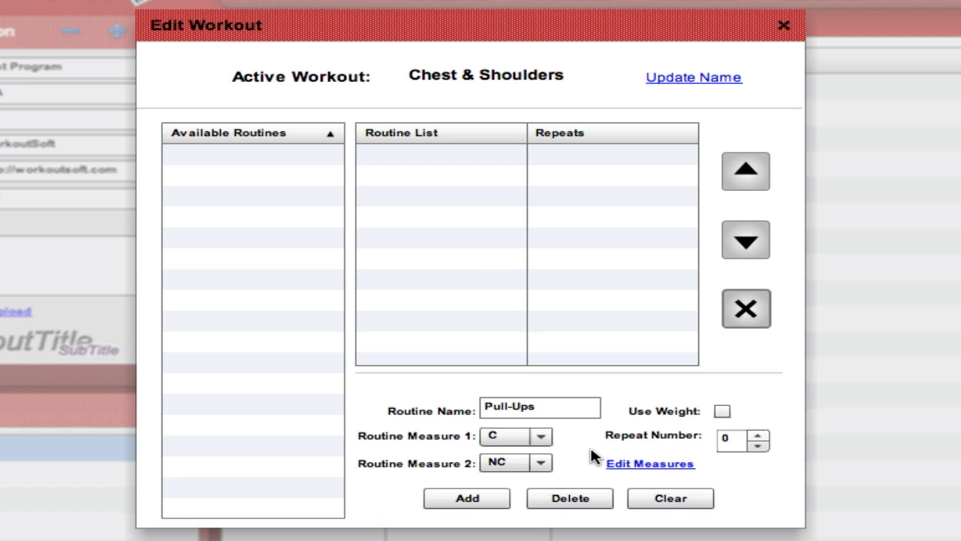
# Step: Set the Pull-Ups repeat number to 1, add it to the available routines and clear the routine form
pyautogui.click(758, 436)
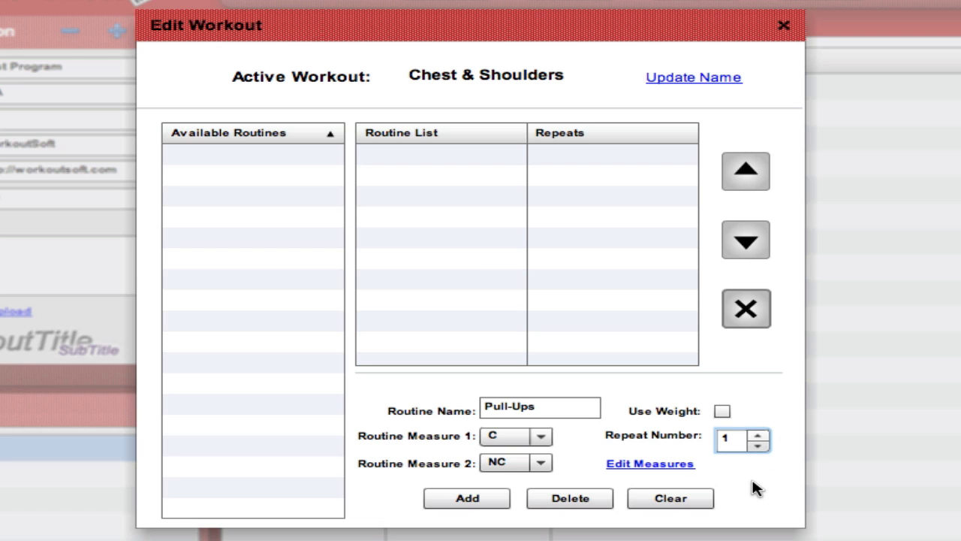
pyautogui.click(470, 498)
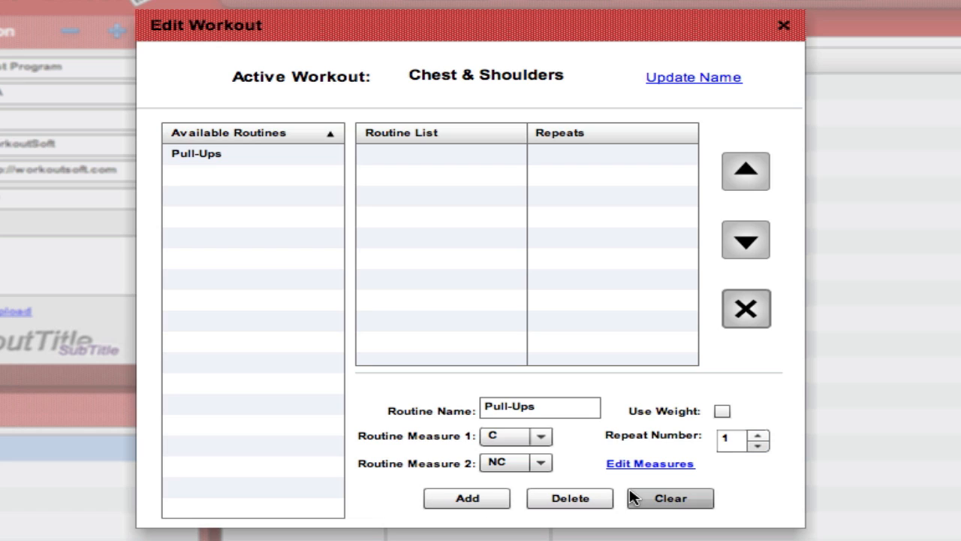
pyautogui.click(678, 498)
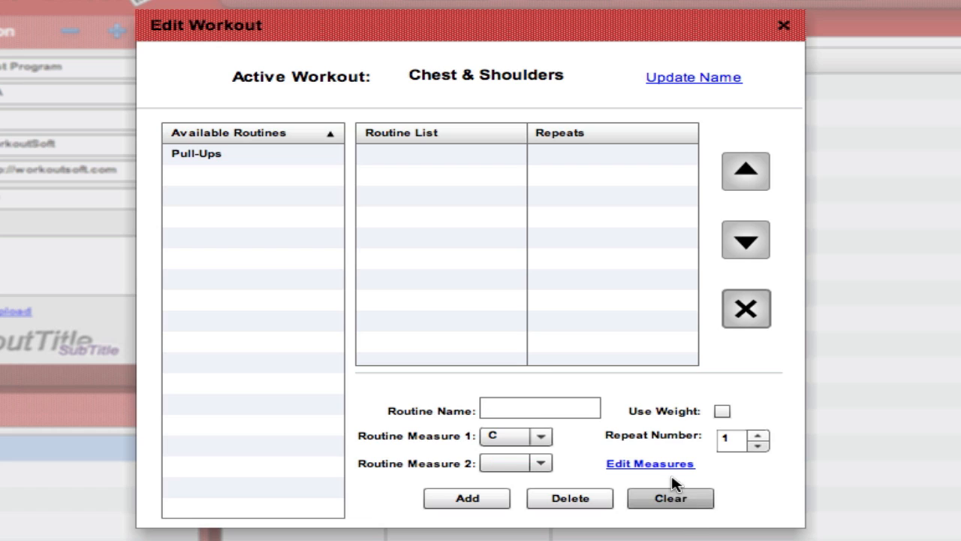
# Step: Add a Push-Ups routine with K as Routine Measure 1 and NK as Routine Measure 2, and clear the form
pyautogui.click(542, 408)
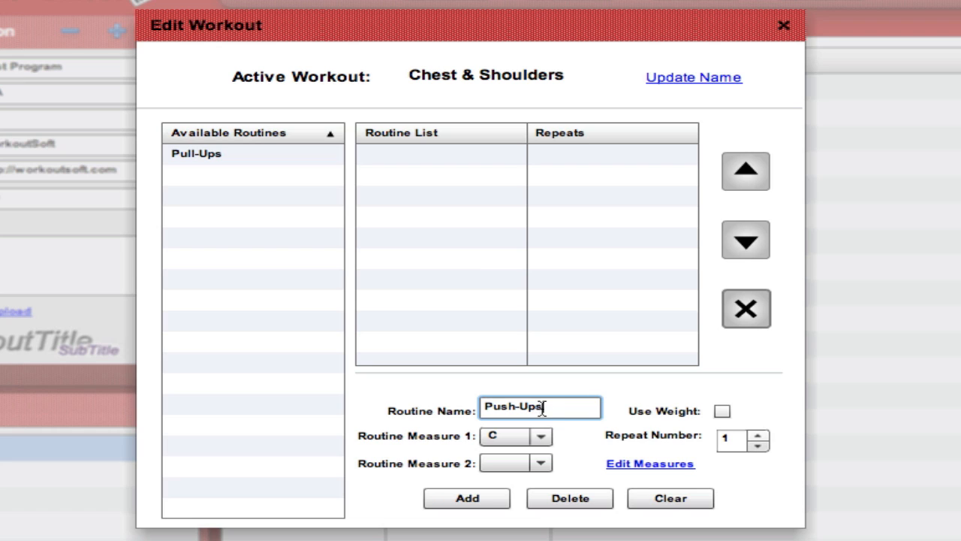
pyautogui.click(541, 438)
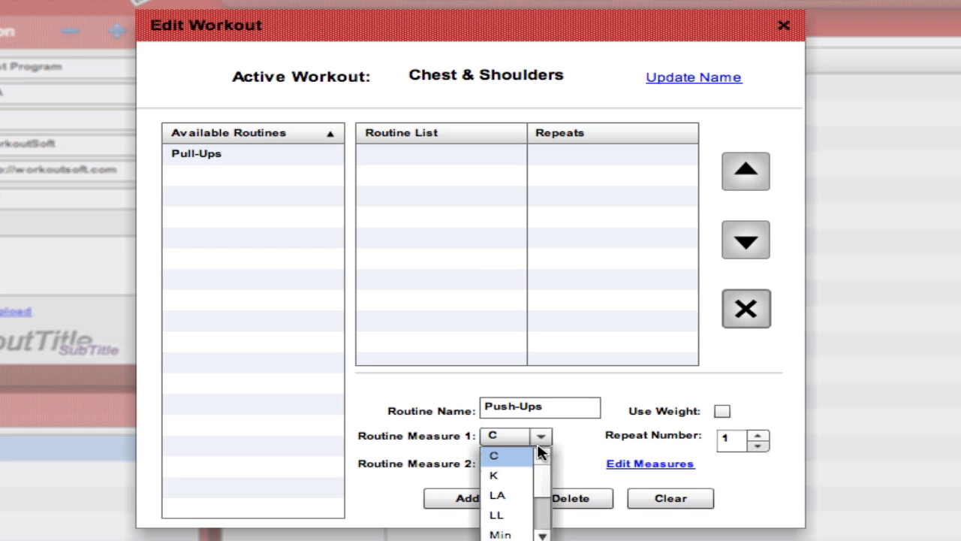
pyautogui.click(507, 476)
pyautogui.click(537, 463)
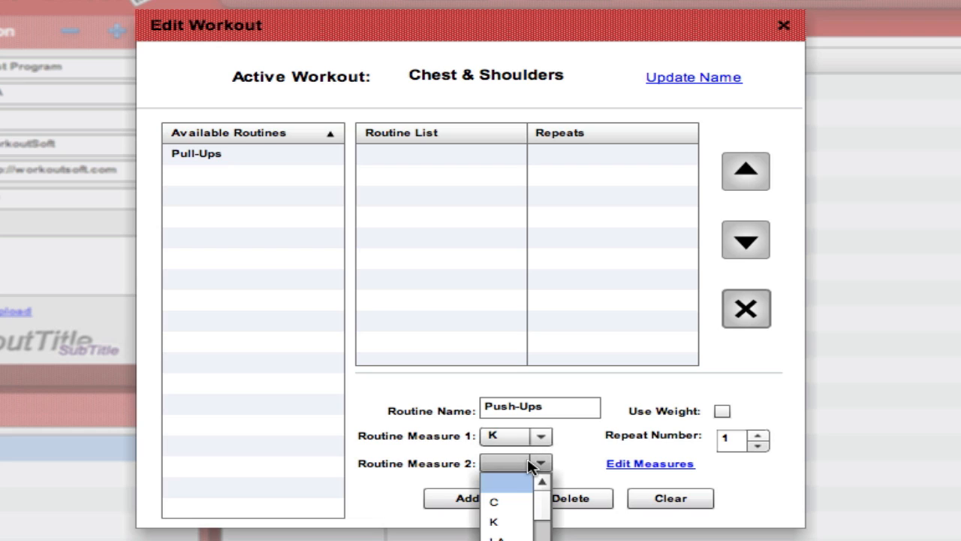
pyautogui.moveTo(542, 508); pyautogui.dragTo(544, 533)
pyautogui.click(499, 522)
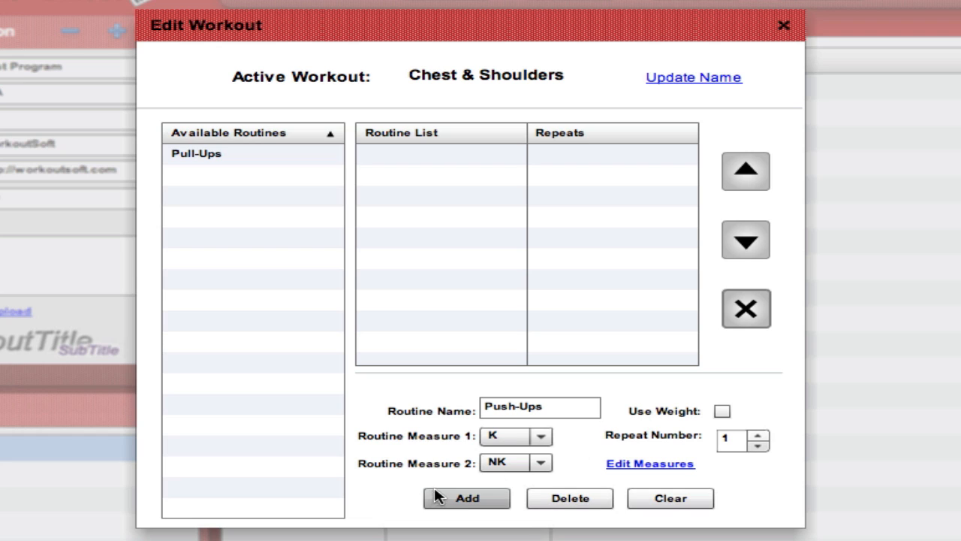
pyautogui.click(466, 499)
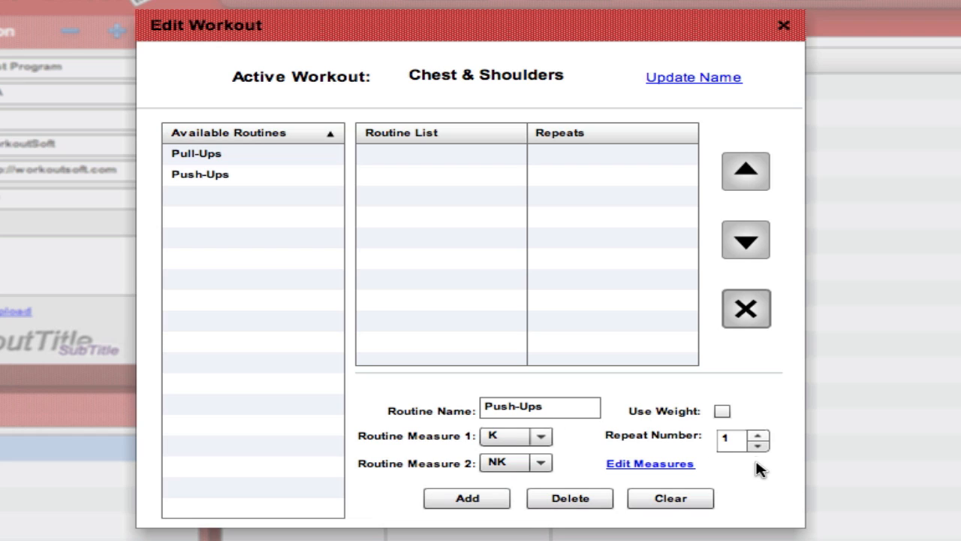
pyautogui.click(675, 500)
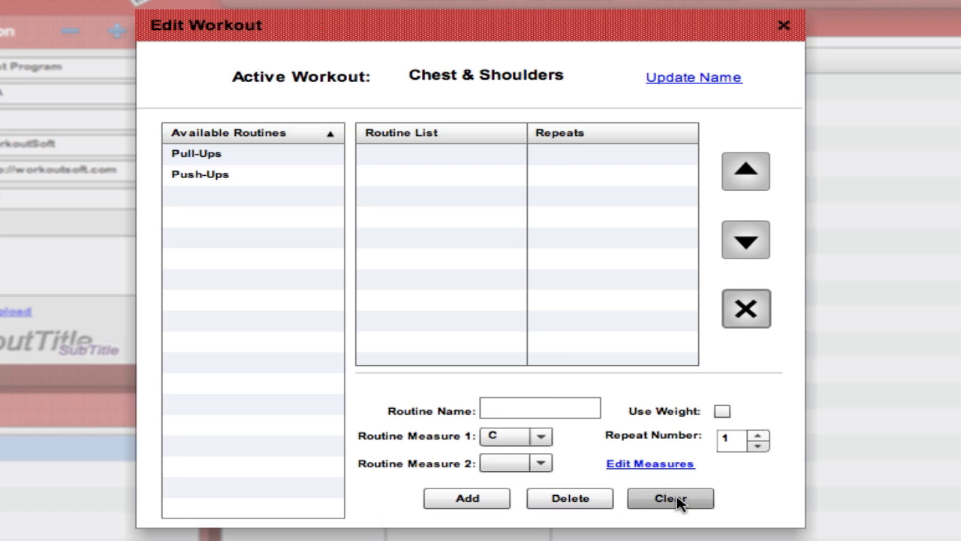
# Step: Add a Bicep Curls routine that uses weight, with R as Routine Measure 1
pyautogui.click(557, 408)
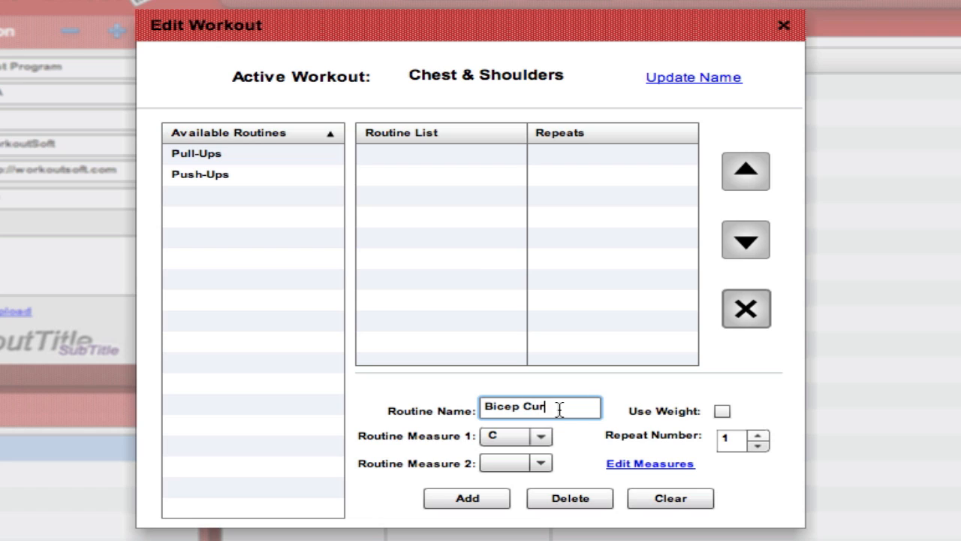
pyautogui.click(722, 410)
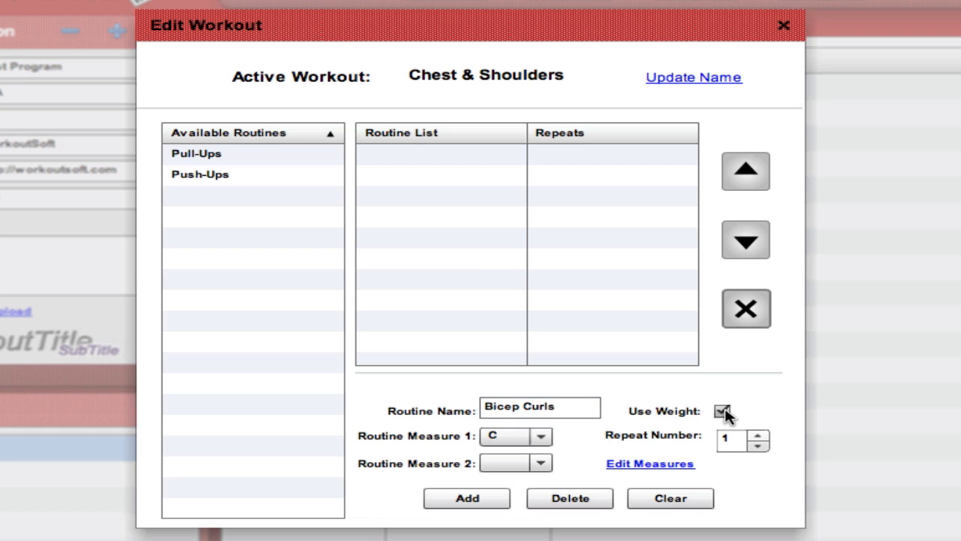
pyautogui.click(509, 437)
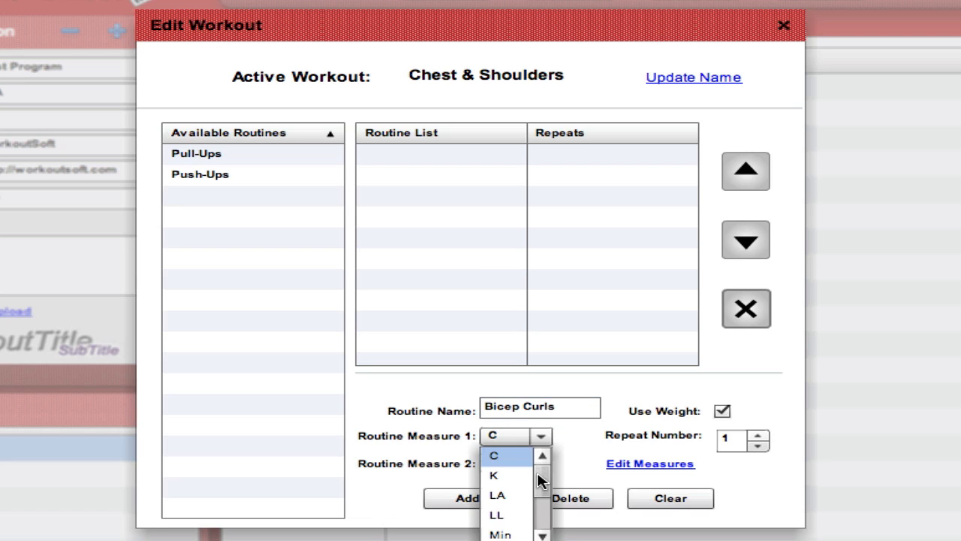
pyautogui.moveTo(538, 476); pyautogui.dragTo(539, 513)
pyautogui.click(503, 492)
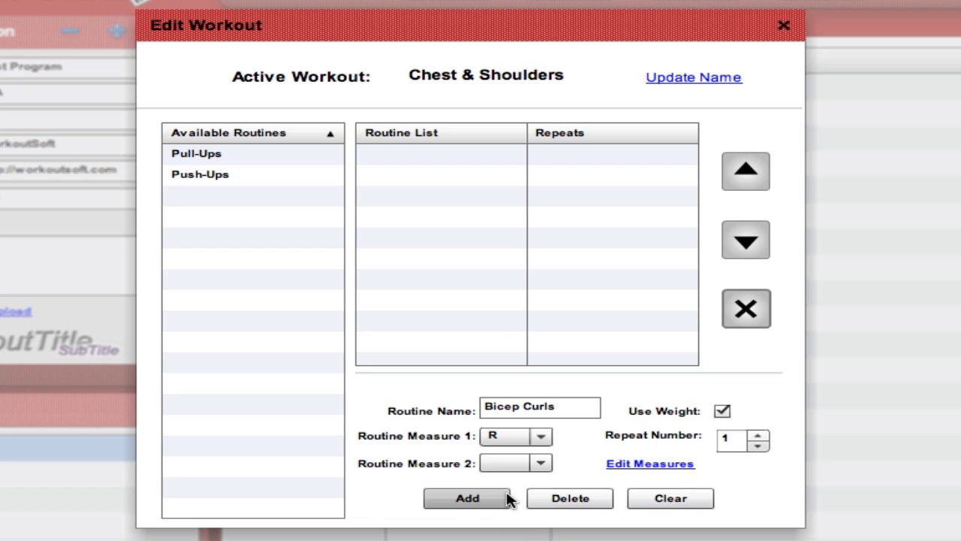
pyautogui.click(465, 499)
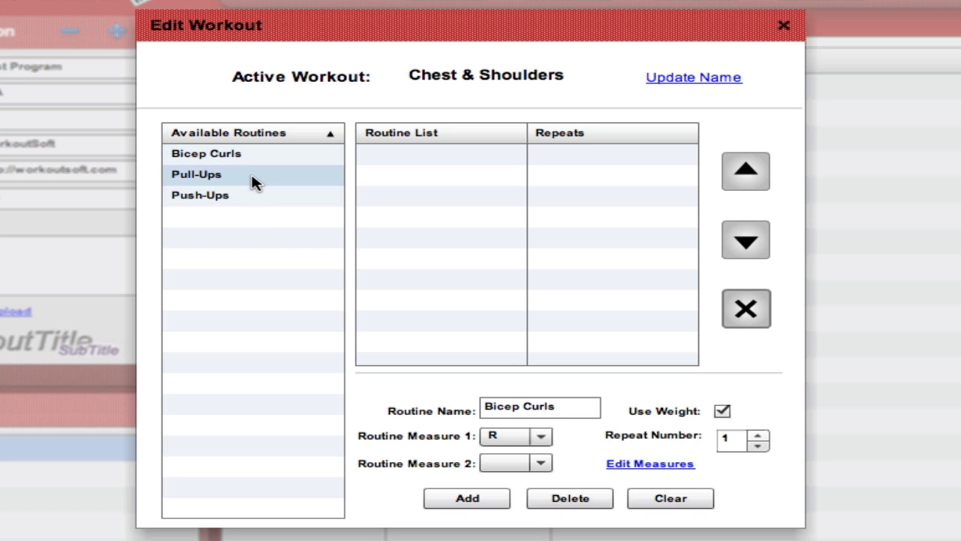
# Step: Fill the workout's routine list with Pull-Ups and Bicep Curls, and insert Push-Ups between them
pyautogui.moveTo(252, 181); pyautogui.dragTo(475, 165)
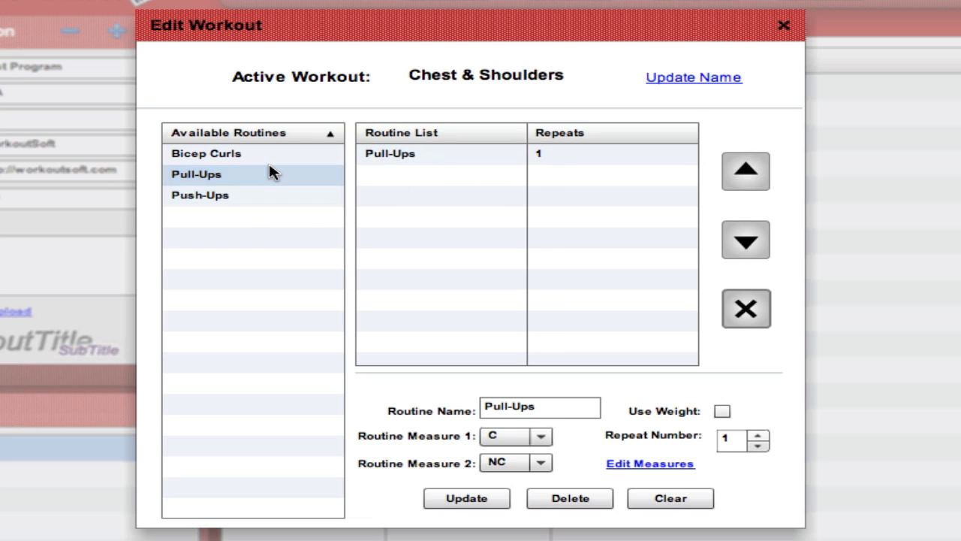
pyautogui.moveTo(278, 156); pyautogui.dragTo(506, 200)
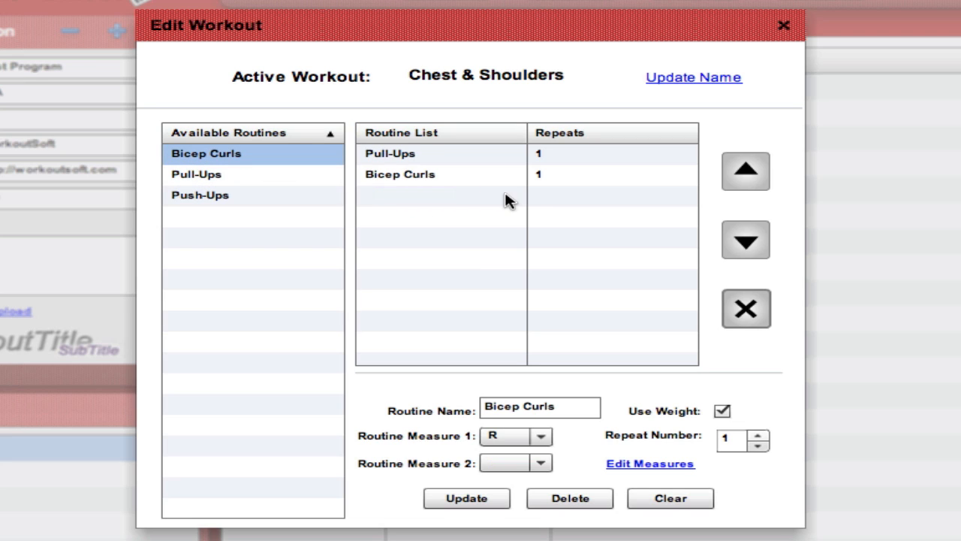
pyautogui.moveTo(255, 198); pyautogui.dragTo(491, 175)
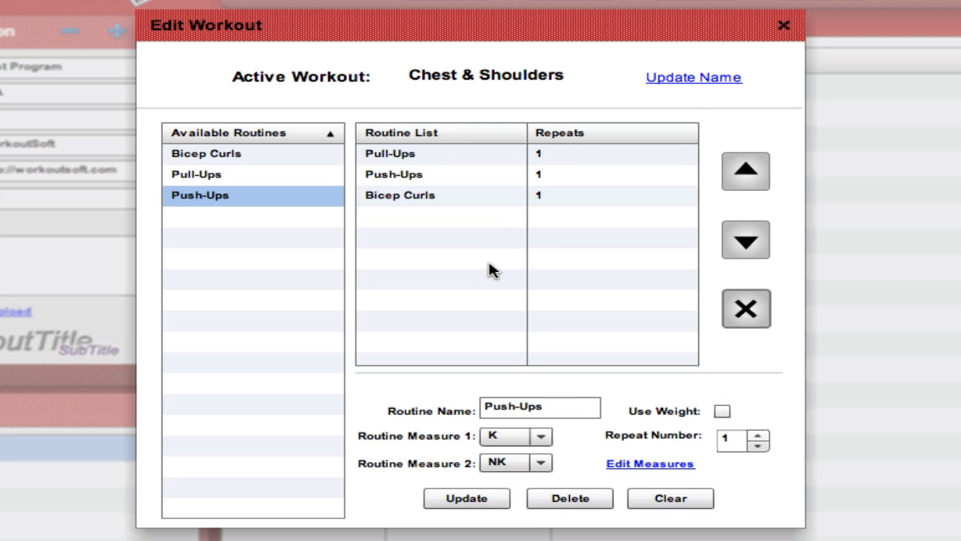
# Step: Move Push-Ups below Bicep Curls in the routine list and close the Chest & Shoulders workout editor
pyautogui.click(421, 174)
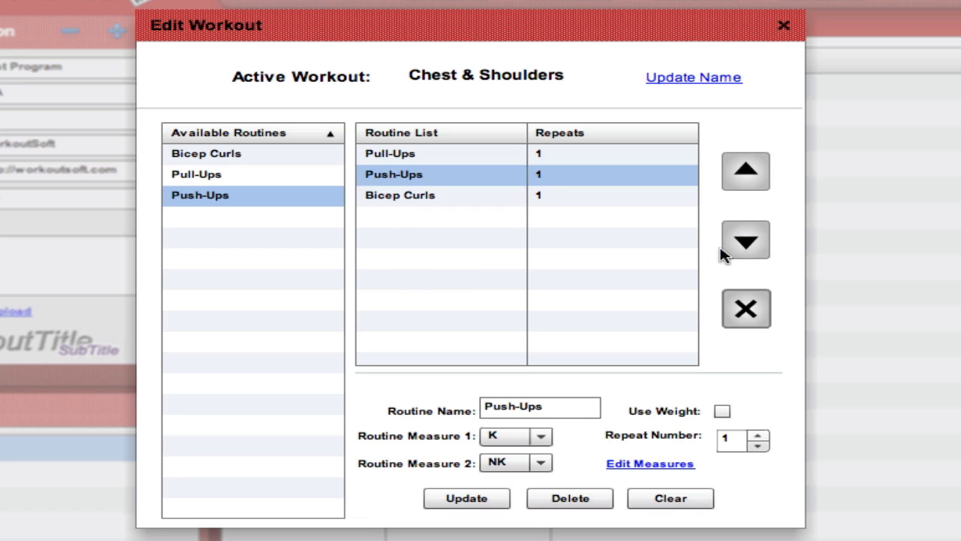
pyautogui.click(751, 247)
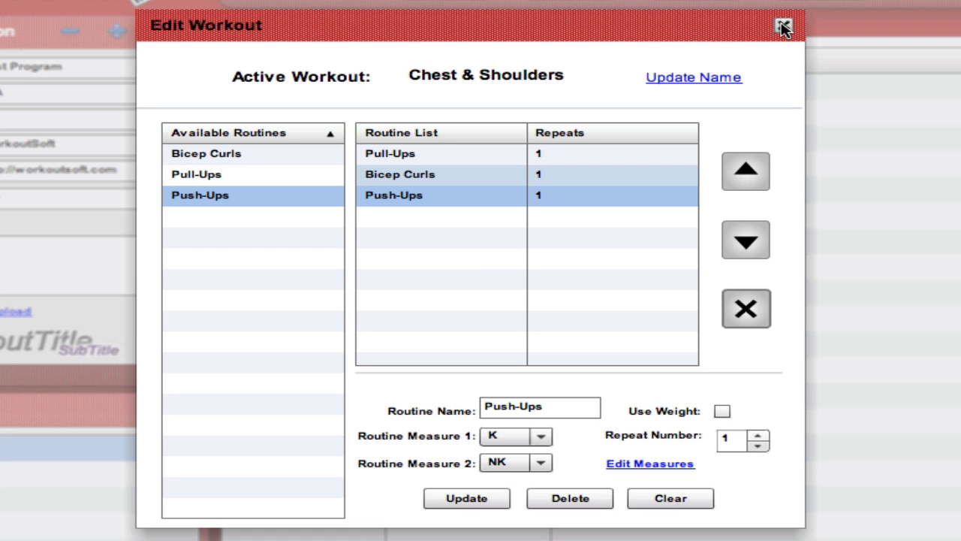
pyautogui.click(783, 27)
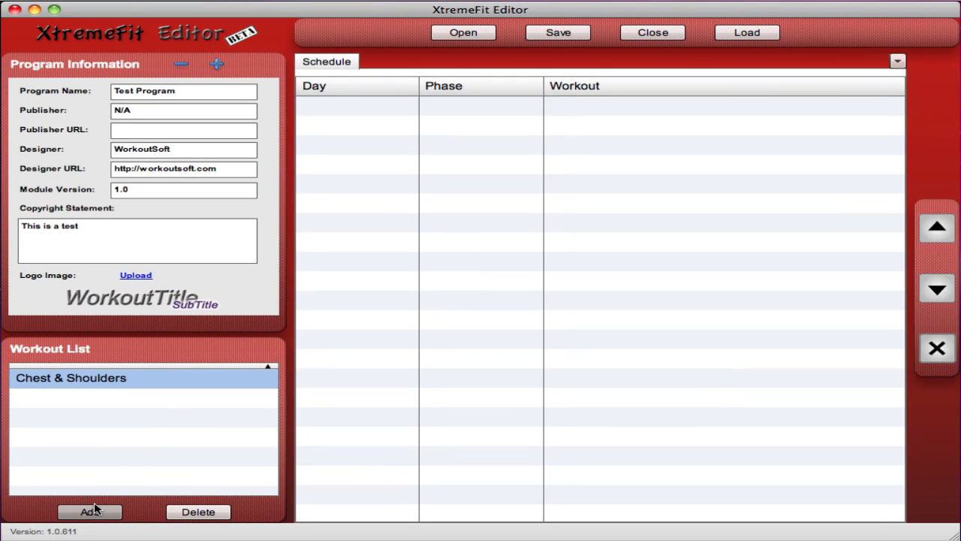
# Step: Create a Time-Based workout named "Cardio" in the workout list
pyautogui.click(90, 511)
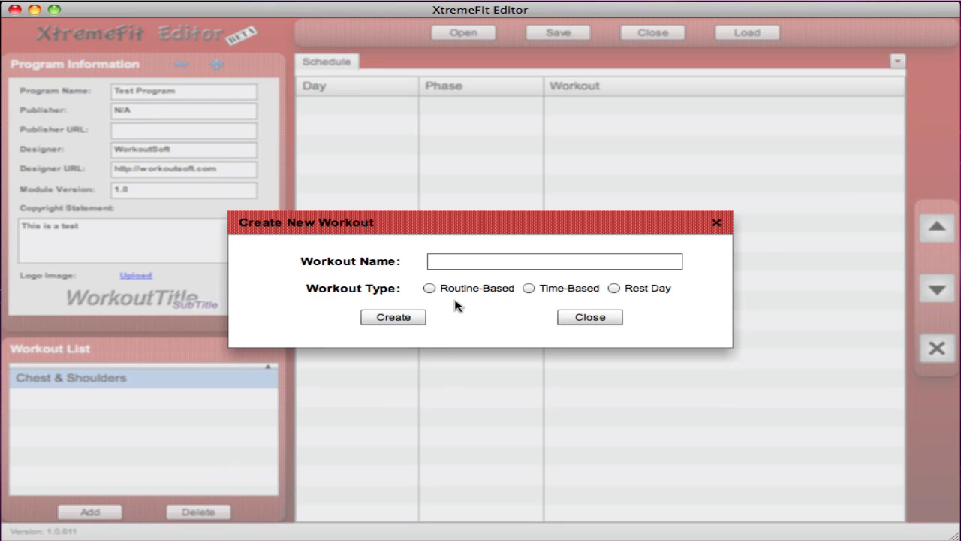
pyautogui.click(529, 289)
pyautogui.click(550, 264)
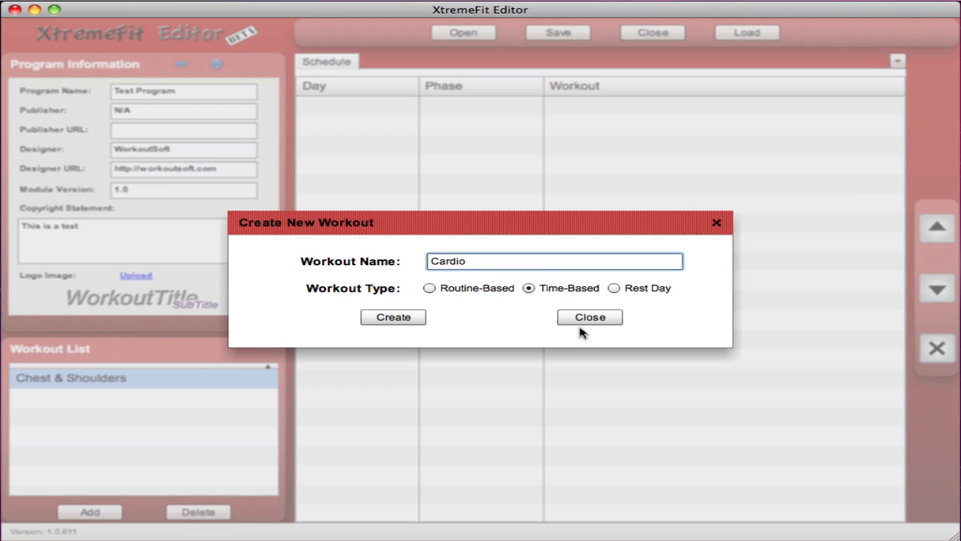
pyautogui.click(400, 320)
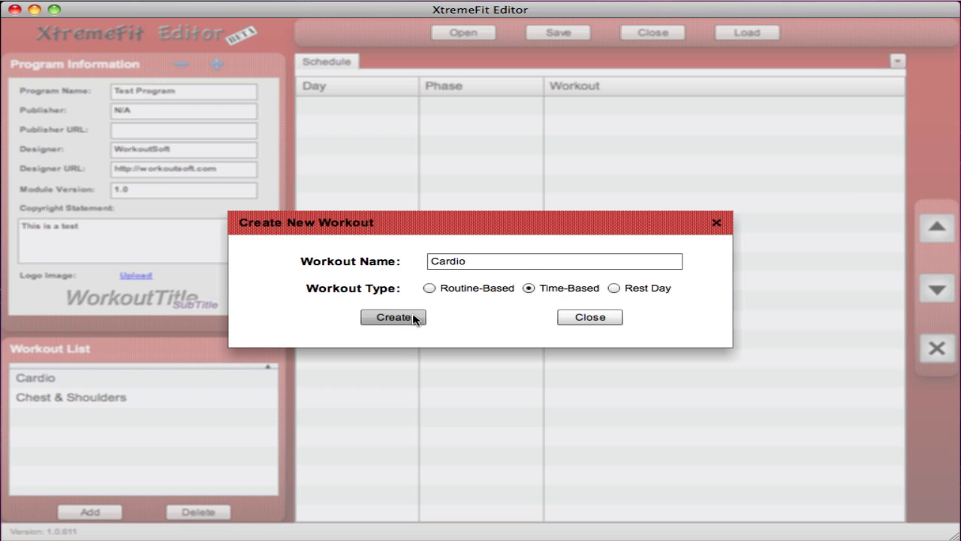
# Step: Create a Rest Day workout in the workout list and close the creation dialog
pyautogui.click(614, 289)
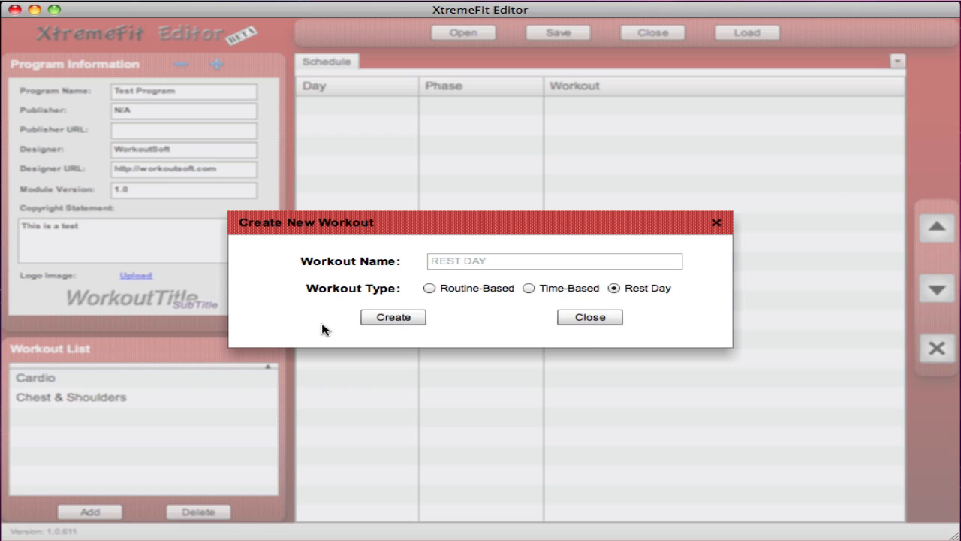
pyautogui.click(393, 317)
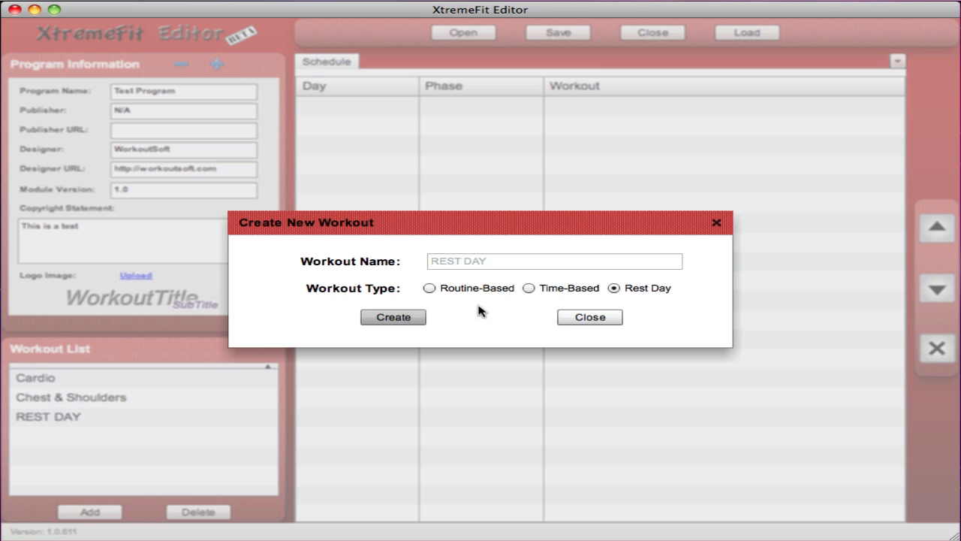
pyautogui.click(612, 319)
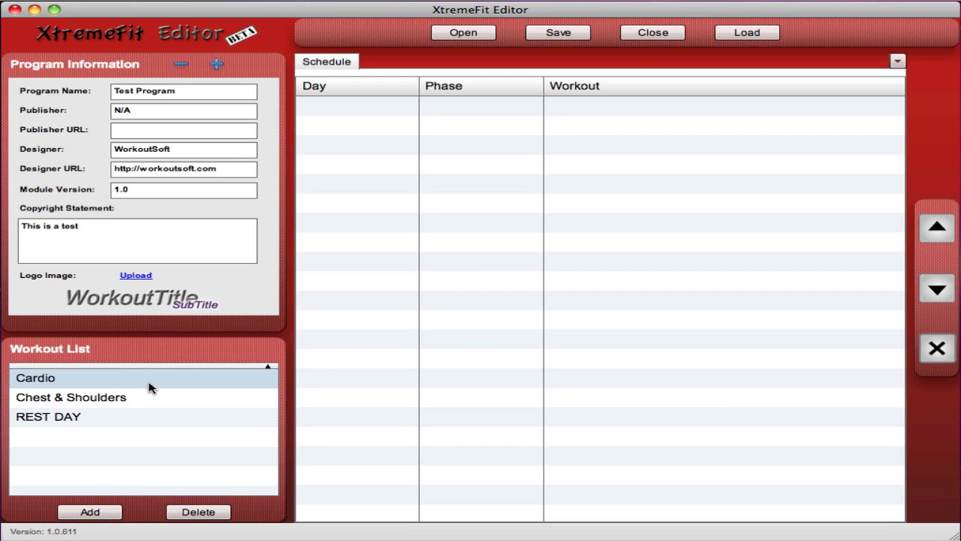
# Step: Open the Cardio workout for editing, add a "Duration" routine with the Number data type and clear the form
pyautogui.doubleClick(79, 383)
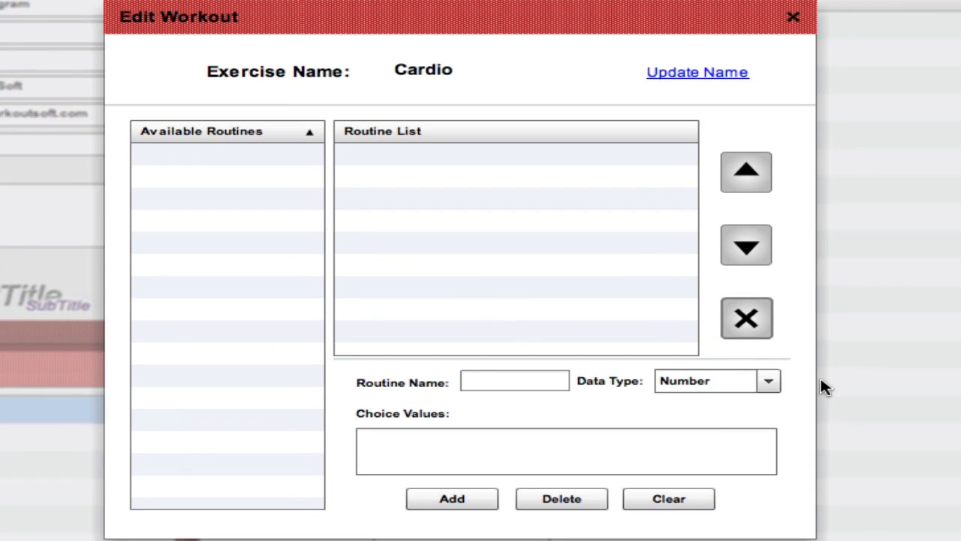
pyautogui.click(769, 382)
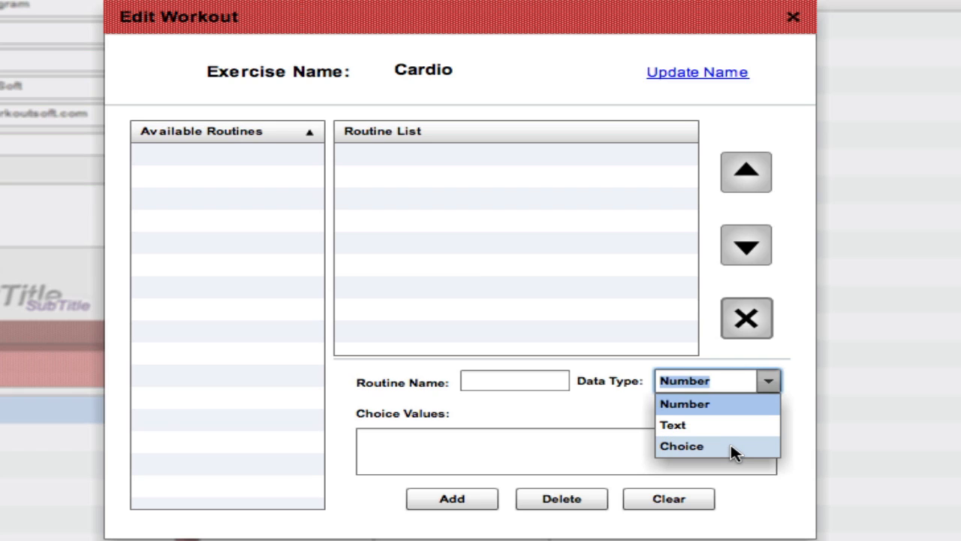
pyautogui.click(499, 421)
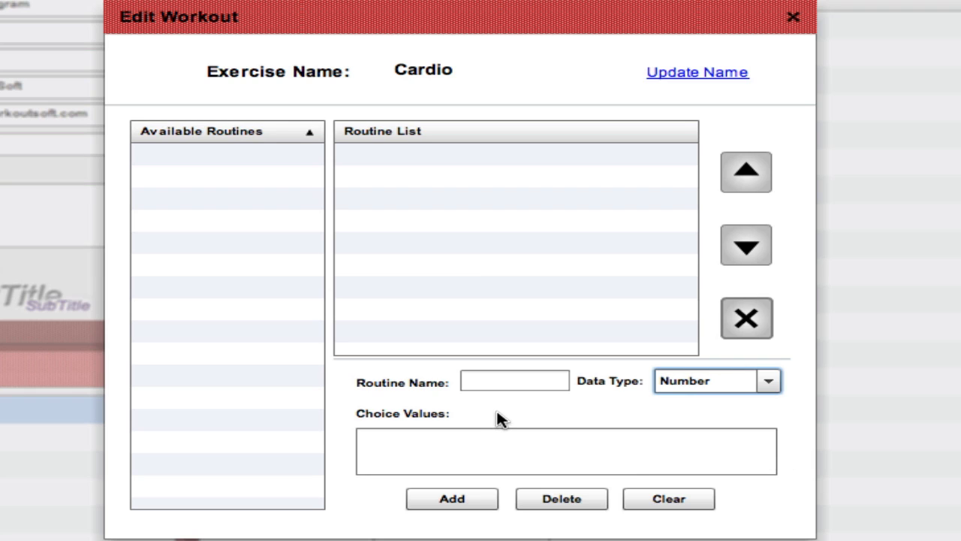
pyautogui.click(499, 380)
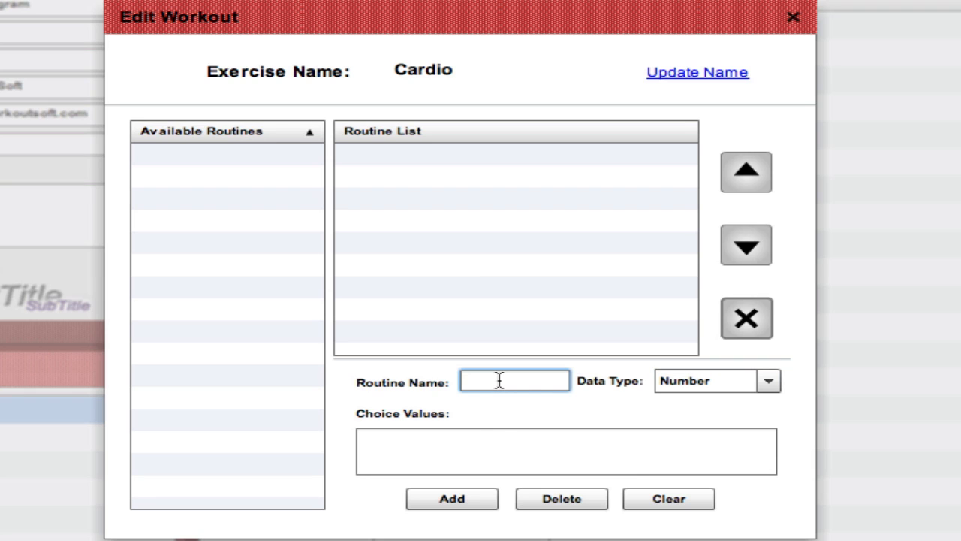
pyautogui.write('Duration')
pyautogui.click(460, 500)
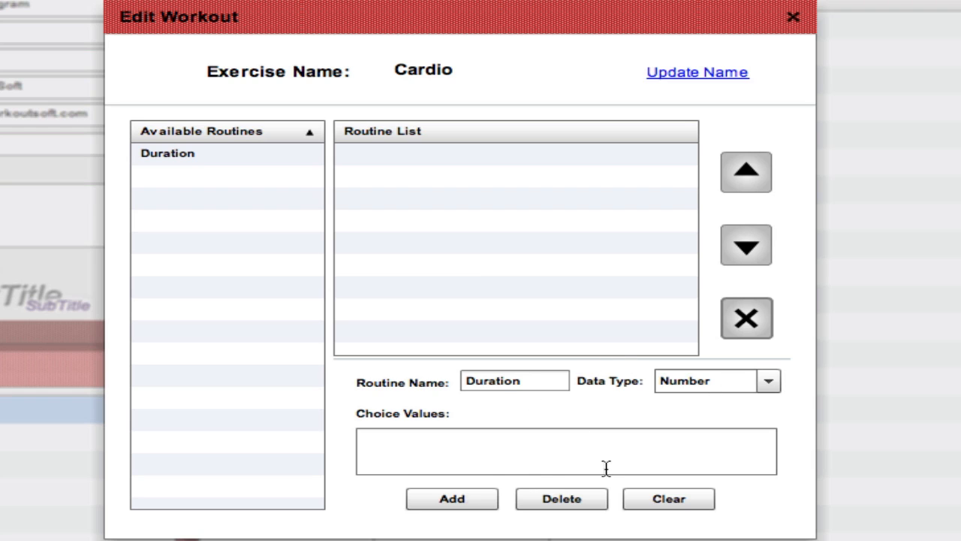
pyautogui.click(672, 498)
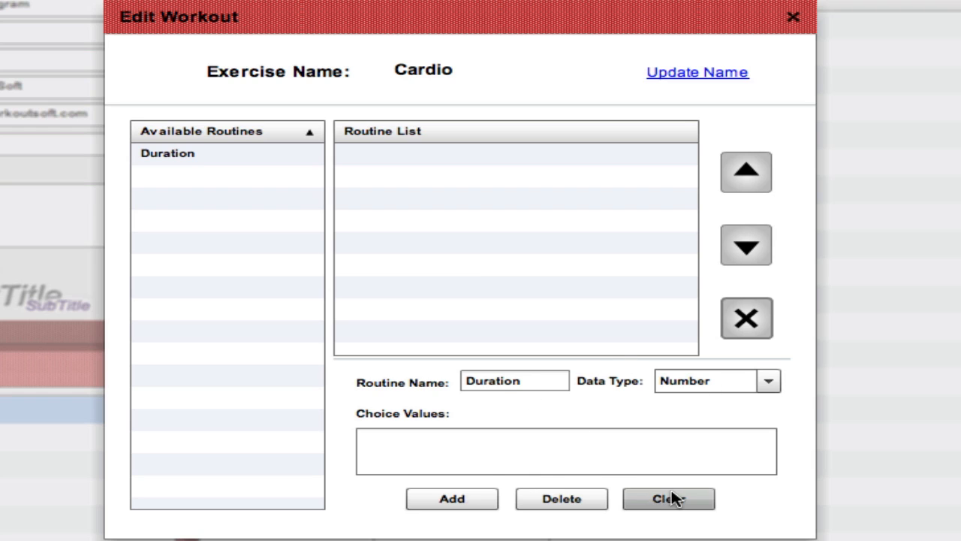
# Step: Add an "Intensity" routine to Cardio with the Choice data type and choice values 1,2,3,4,5
pyautogui.click(524, 380)
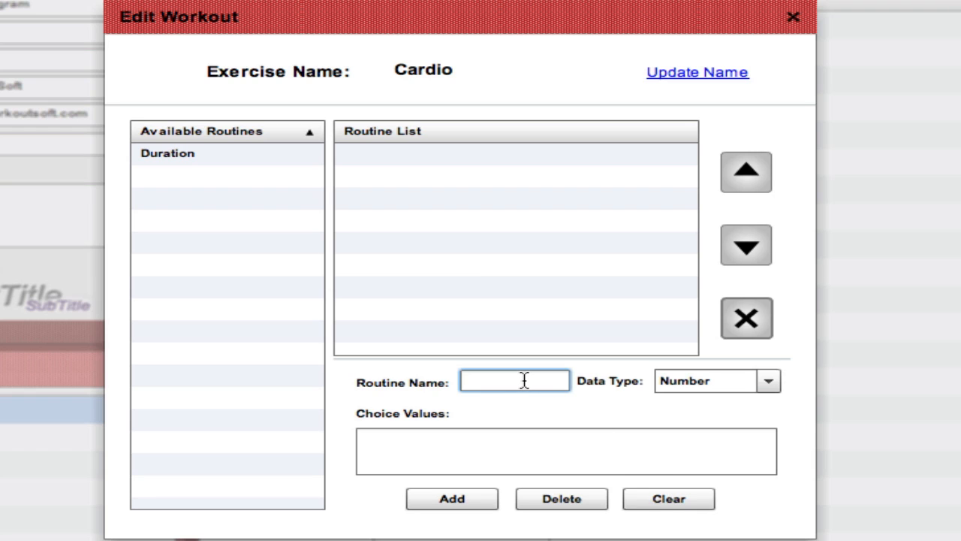
pyautogui.write('Intensity')
pyautogui.click(768, 382)
pyautogui.click(726, 451)
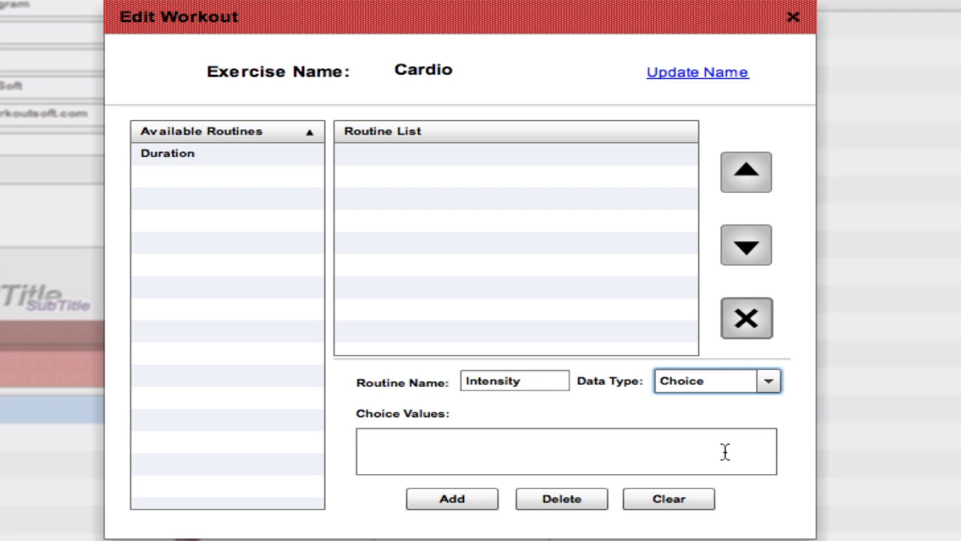
pyautogui.click(519, 450)
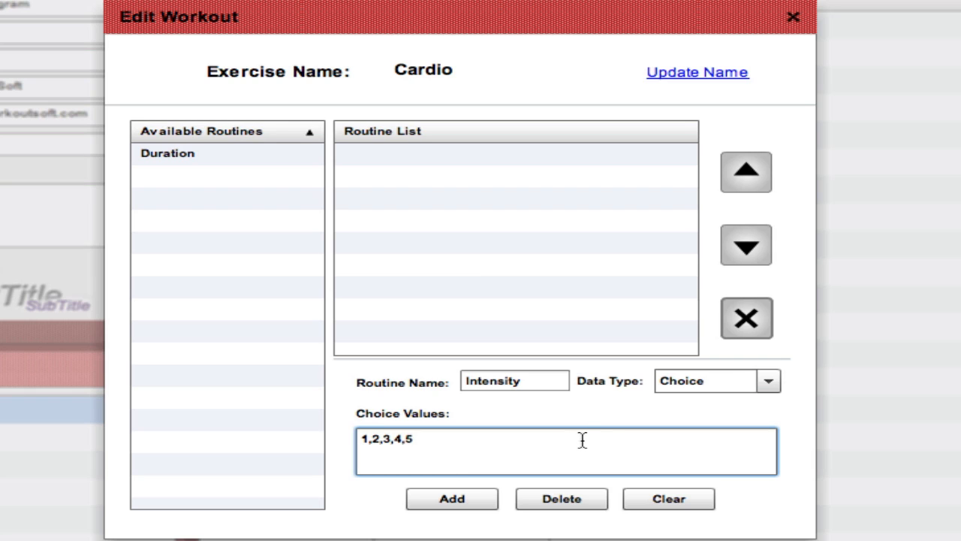
pyautogui.click(466, 494)
pyautogui.click(466, 494)
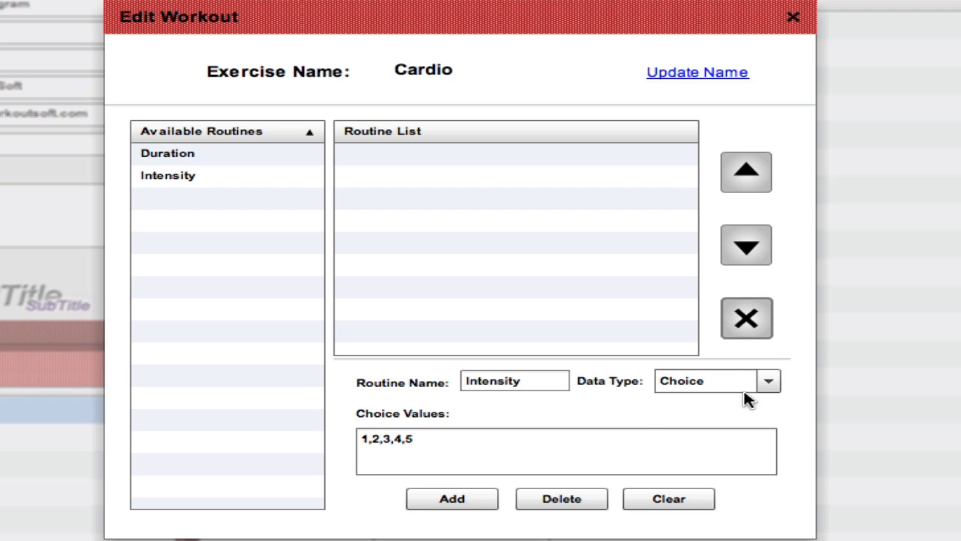
# Step: Clear the routine form and add a "Difficulty" routine with the Text data type to the Cardio workout
pyautogui.click(693, 503)
pyautogui.click(484, 380)
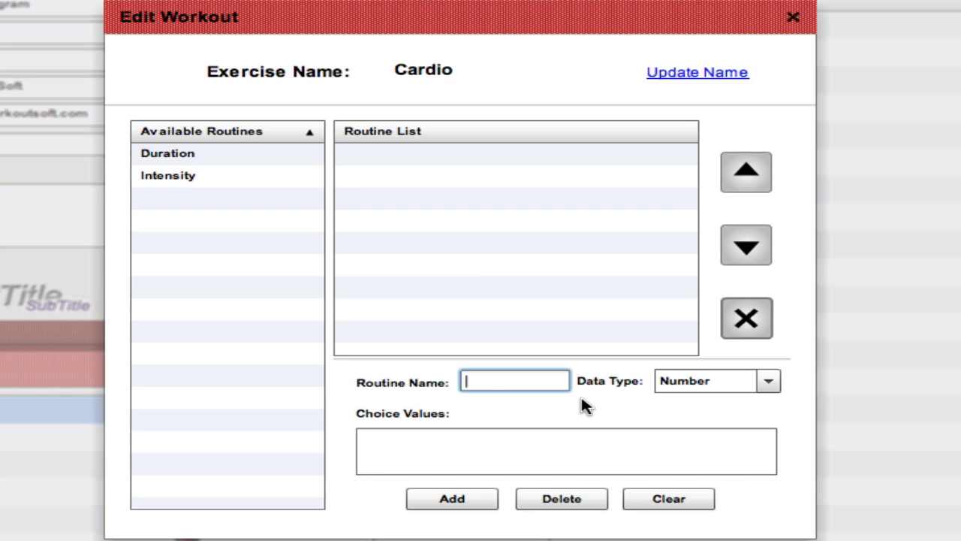
pyautogui.write('Difficulty')
pyautogui.click(768, 383)
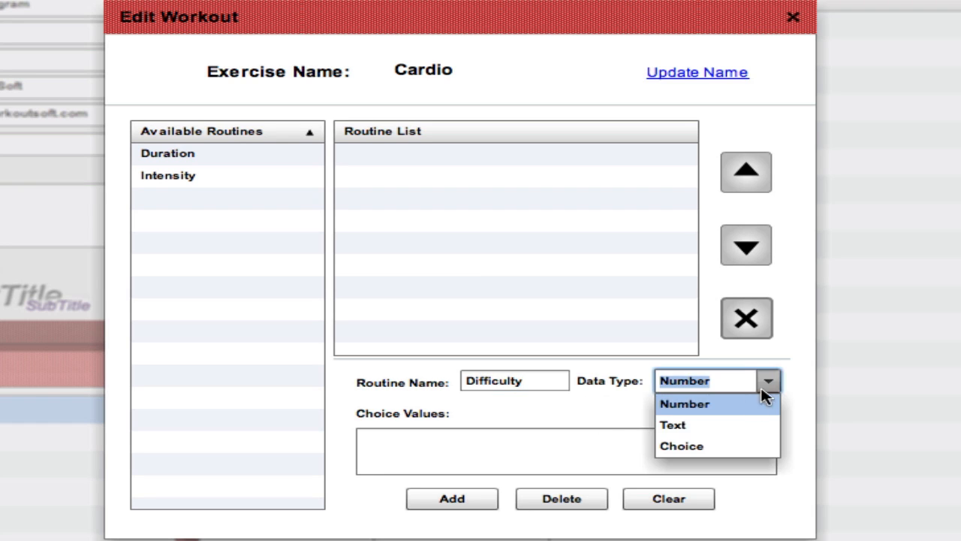
pyautogui.click(732, 426)
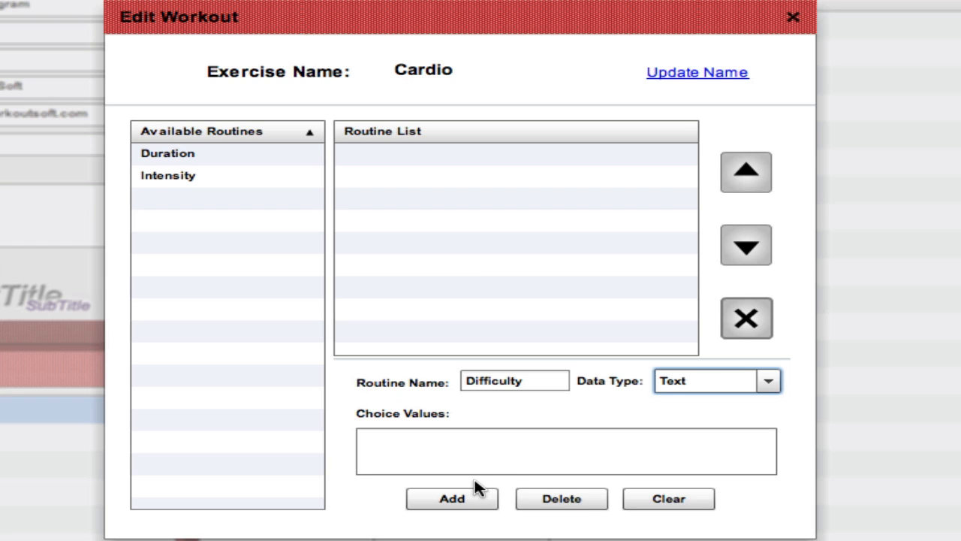
pyautogui.click(458, 501)
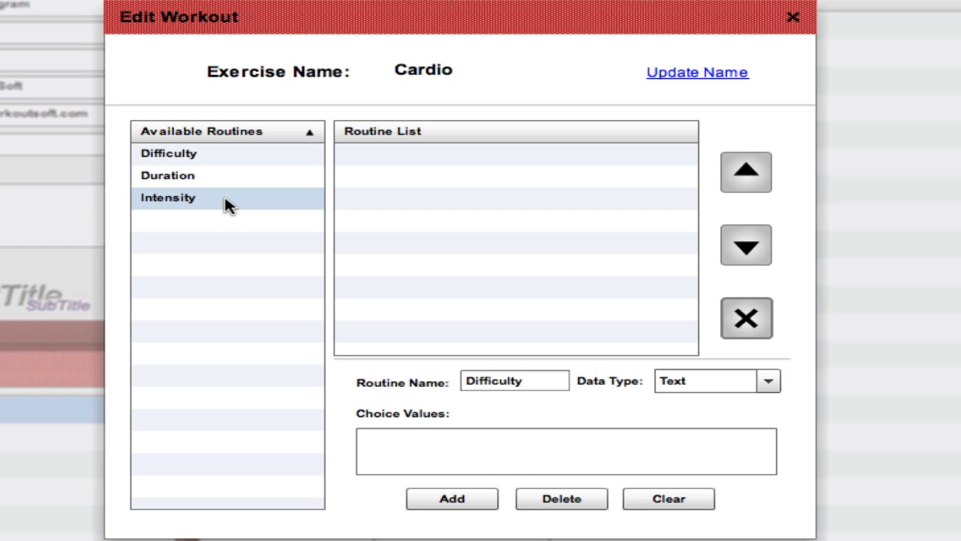
# Step: Place Intensity, Duration and Difficulty in that order in Cardio's routine list and close the workout editor
pyautogui.moveTo(226, 203); pyautogui.dragTo(492, 186)
pyautogui.moveTo(458, 181); pyautogui.dragTo(459, 182)
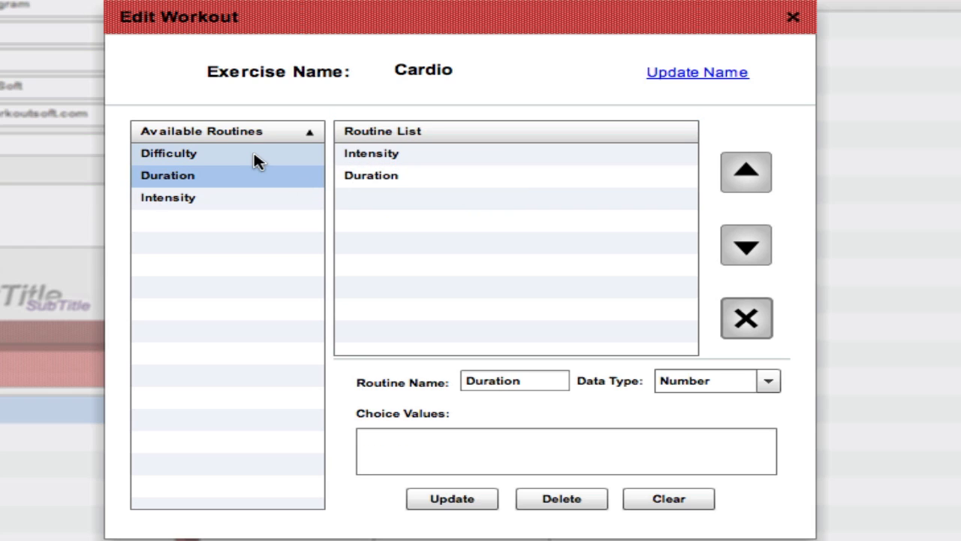
pyautogui.moveTo(233, 153); pyautogui.dragTo(492, 230)
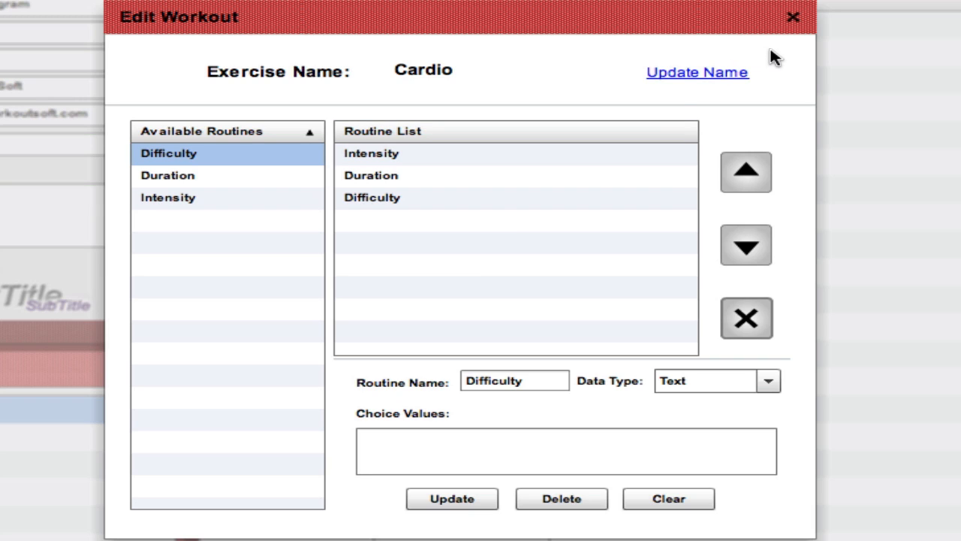
pyautogui.click(793, 17)
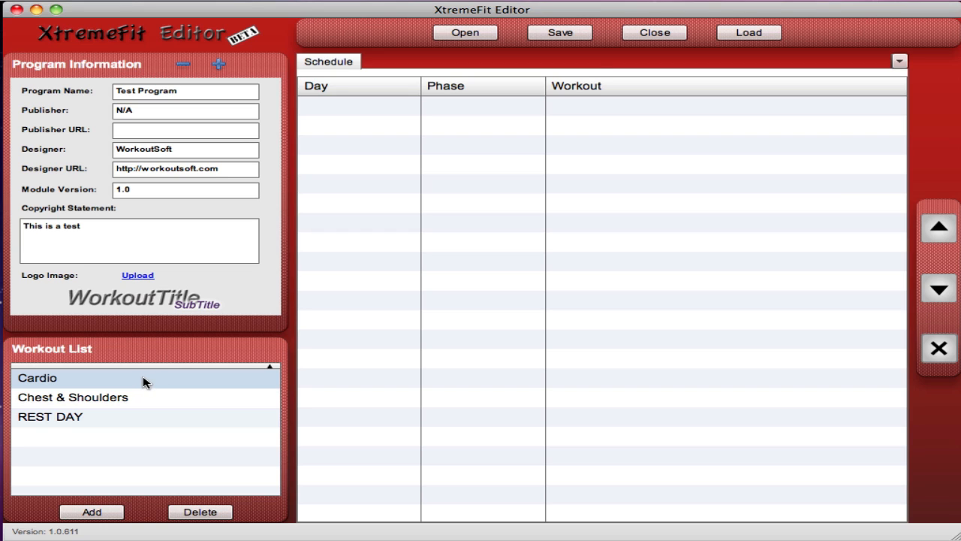
# Step: Fill schedule days 0 to 3 with alternating workouts: Cardio, Chest & Shoulders, Cardio, Chest & Shoulders
pyautogui.moveTo(144, 381); pyautogui.dragTo(475, 116)
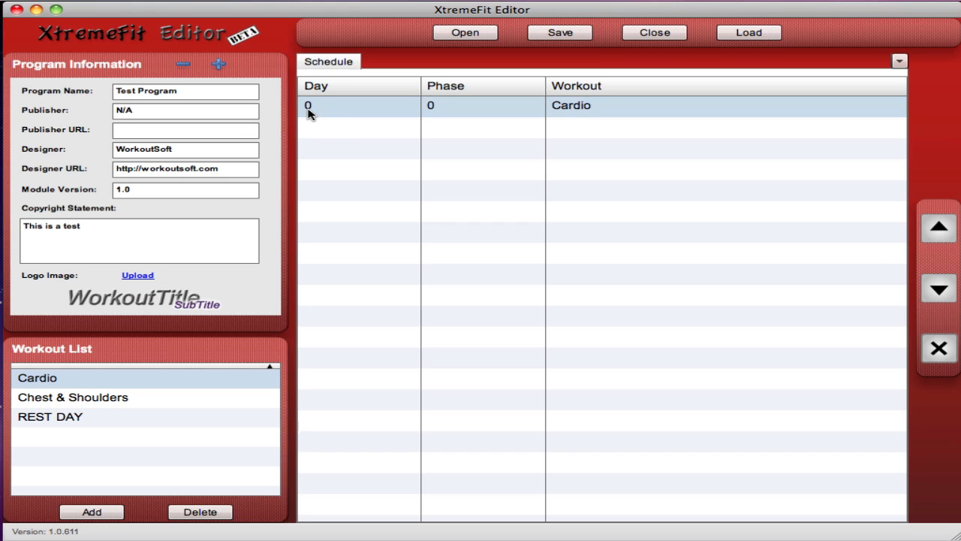
pyautogui.click(470, 109)
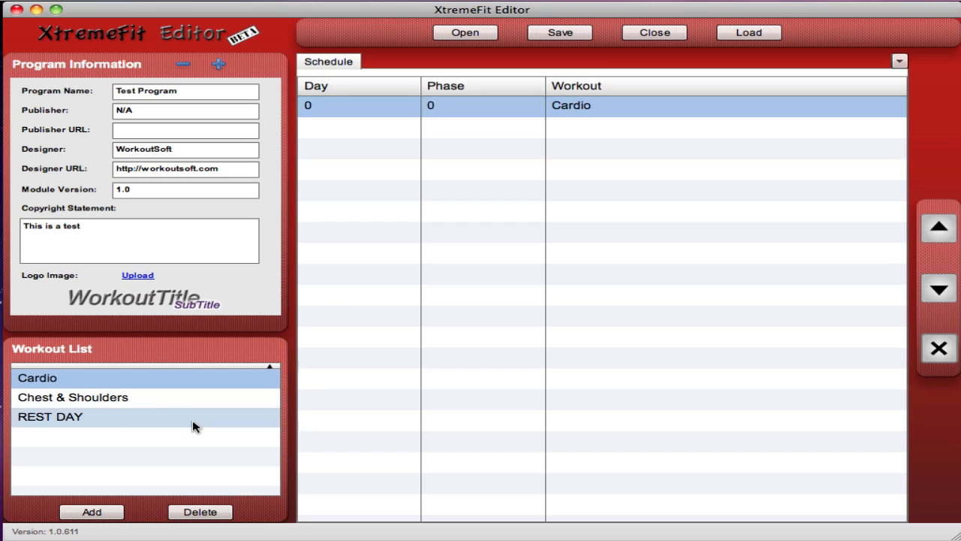
pyautogui.moveTo(157, 404); pyautogui.dragTo(509, 261)
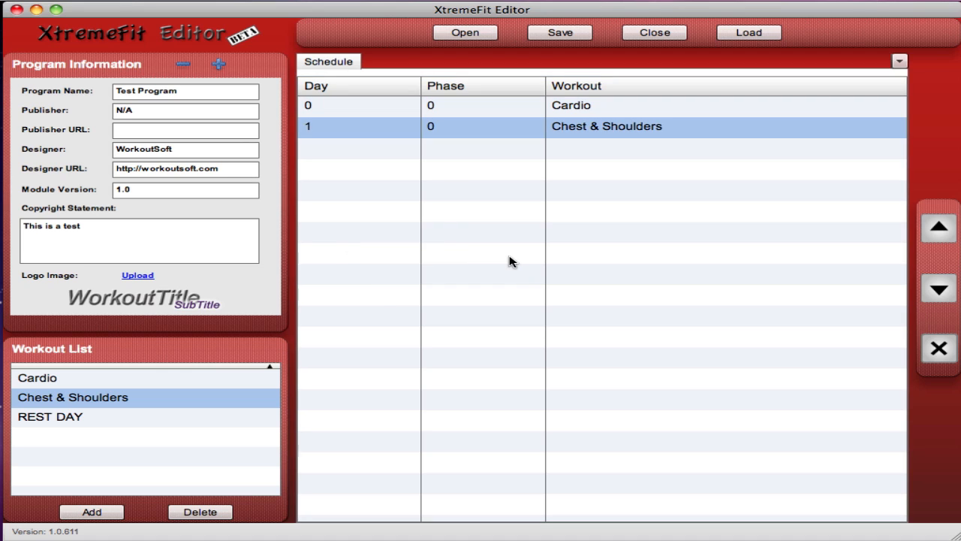
pyautogui.moveTo(210, 381); pyautogui.dragTo(608, 239)
pyautogui.moveTo(200, 400); pyautogui.dragTo(578, 298)
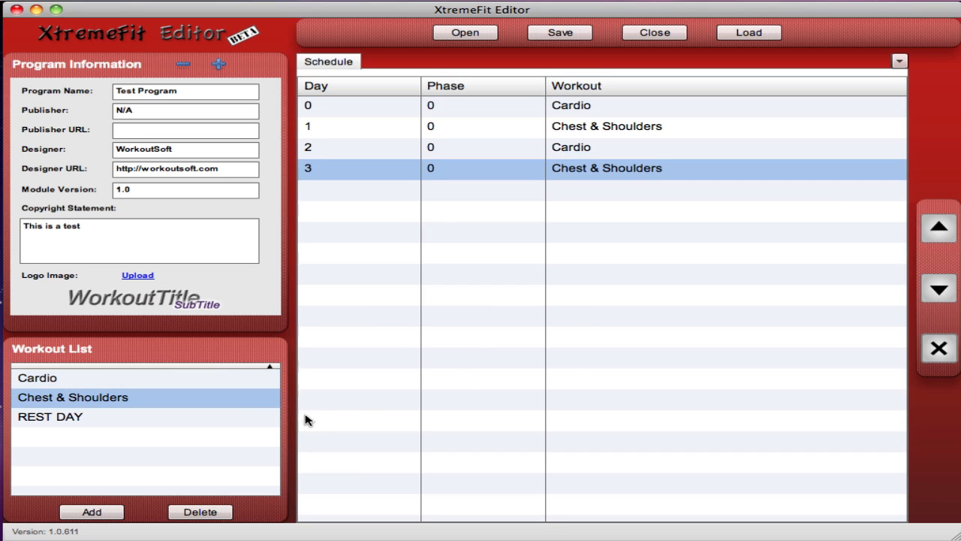
# Step: Schedule REST DAY on day 4, Cardio together with Chest & Shoulders on day 5, and REST DAY on day 6
pyautogui.moveTo(166, 424); pyautogui.dragTo(600, 213)
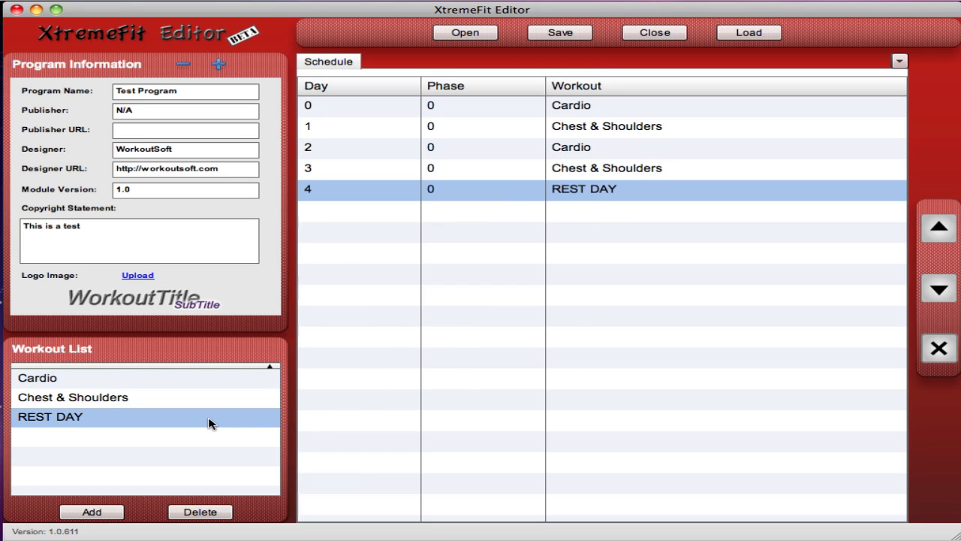
pyautogui.moveTo(193, 378); pyautogui.dragTo(591, 282)
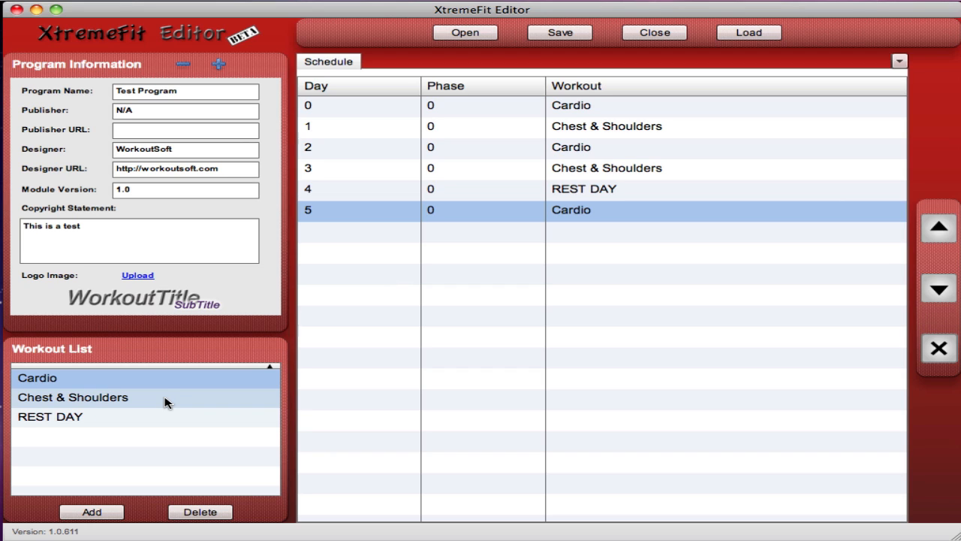
pyautogui.moveTo(165, 402); pyautogui.dragTo(514, 210)
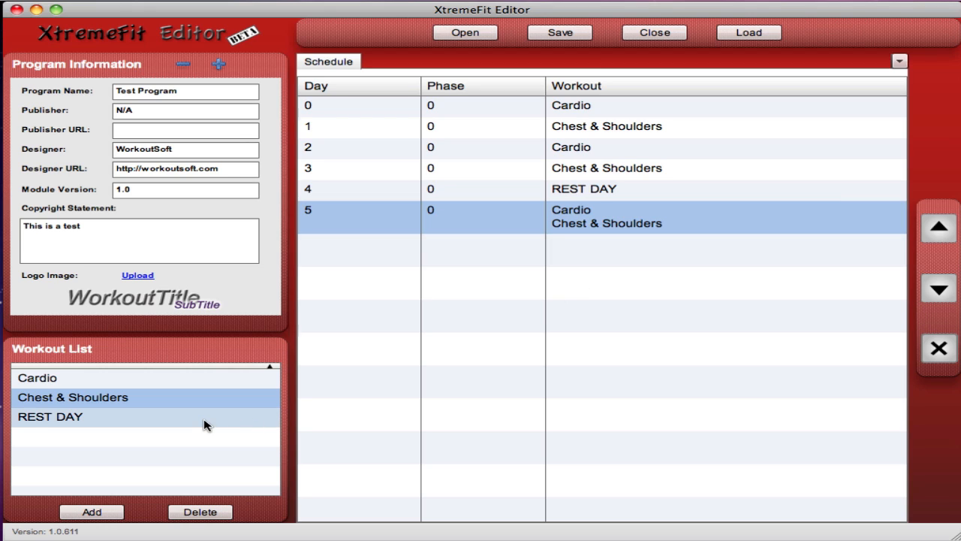
pyautogui.moveTo(203, 419); pyautogui.dragTo(523, 342)
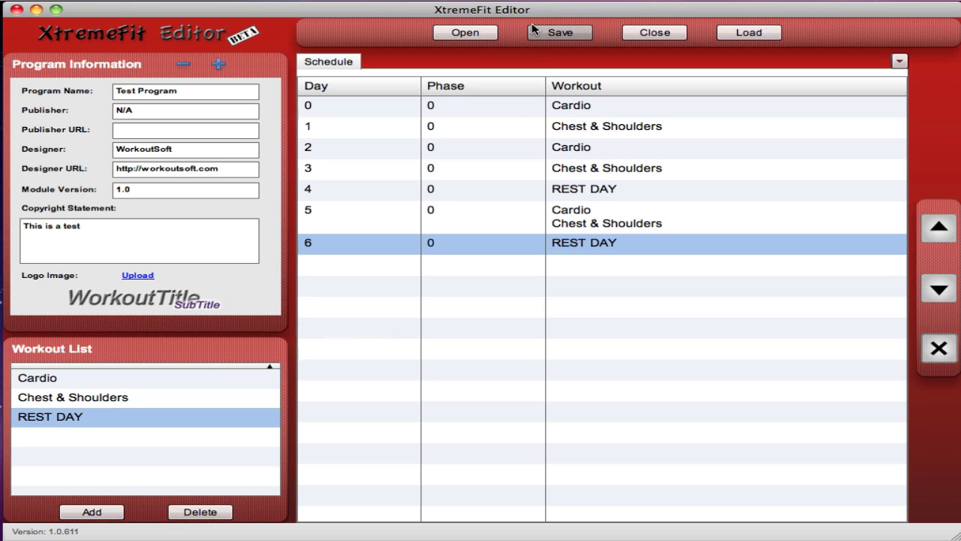
# Step: Save the program module to the Desktop as Test1.xft, replacing the existing file
pyautogui.click(560, 33)
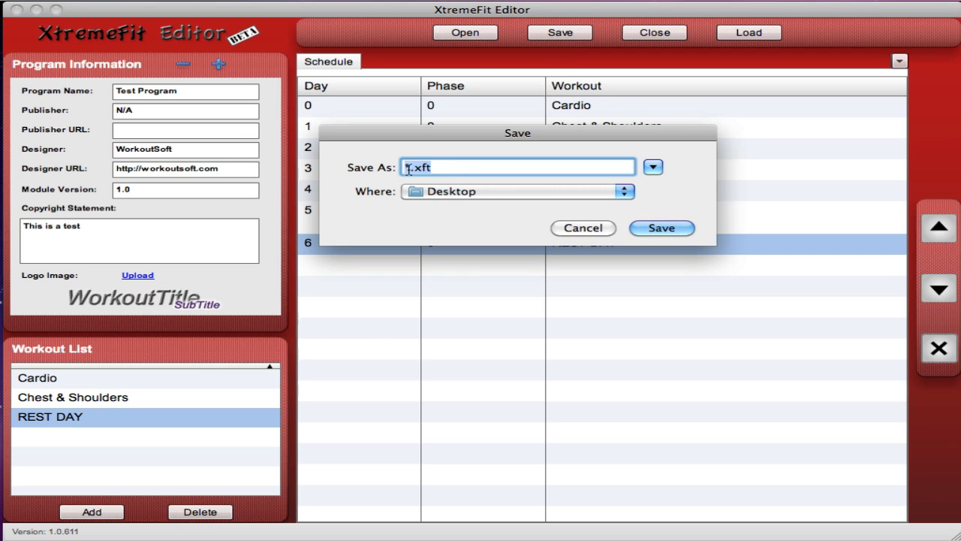
pyautogui.press('BackSpace')
pyautogui.write('Test1')
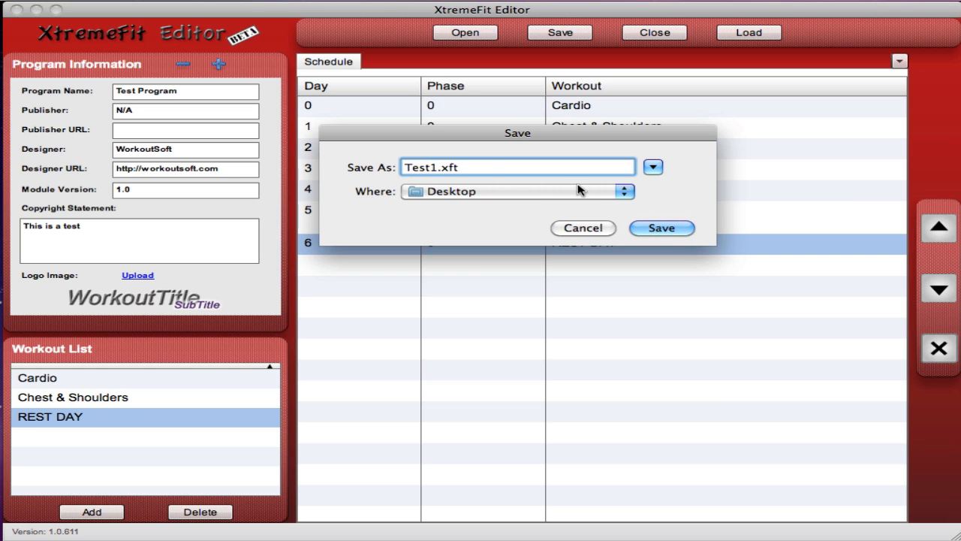
pyautogui.click(664, 231)
pyautogui.click(650, 232)
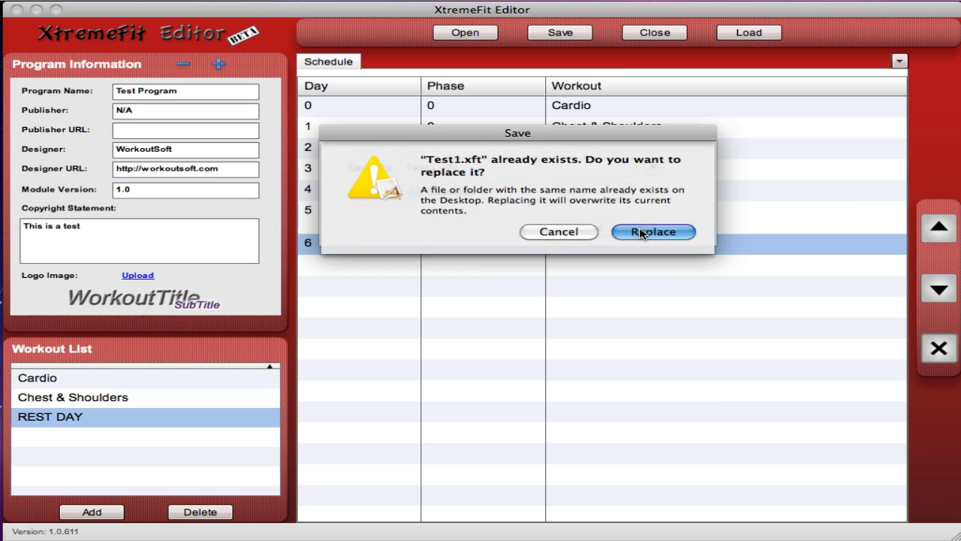
pyautogui.click(448, 306)
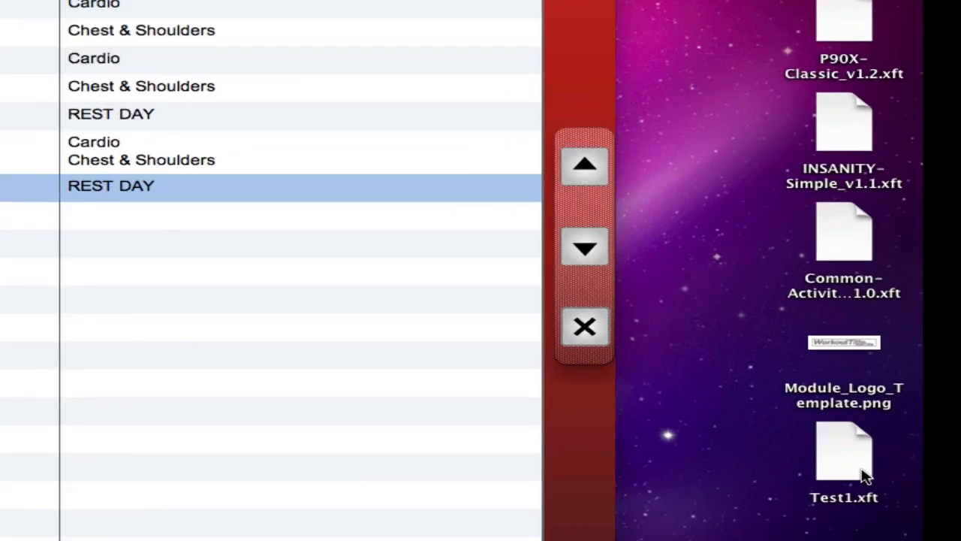
# Step: Move the Test1.xft file on the desktop to the free spot beside the INSANITY-Simple_v1.1.xft file
pyautogui.moveTo(805, 442); pyautogui.dragTo(760, 442)
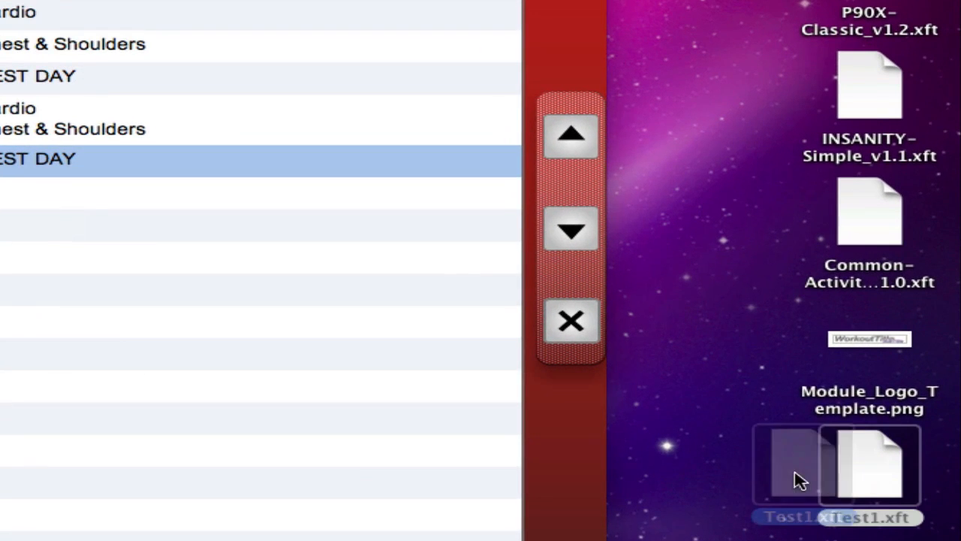
pyautogui.moveTo(800, 480); pyautogui.dragTo(699, 38)
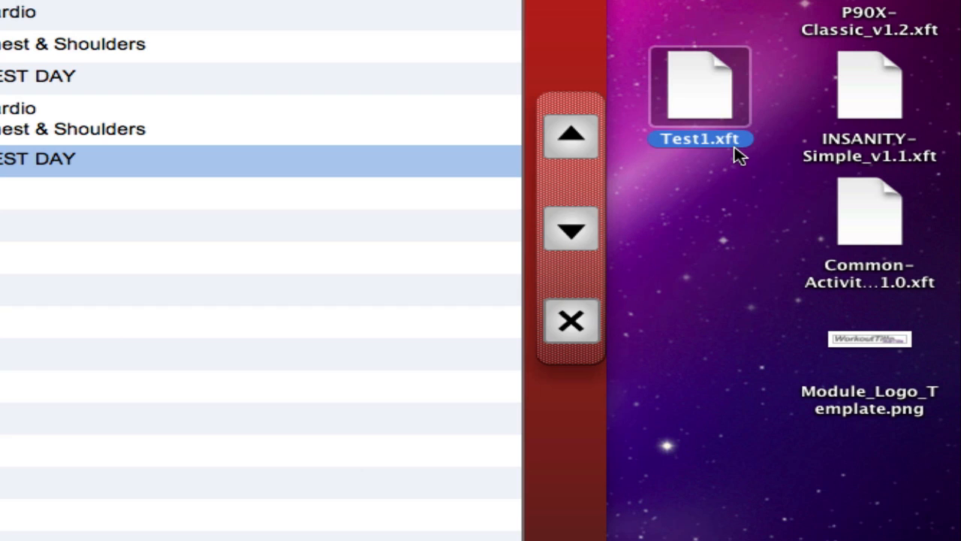